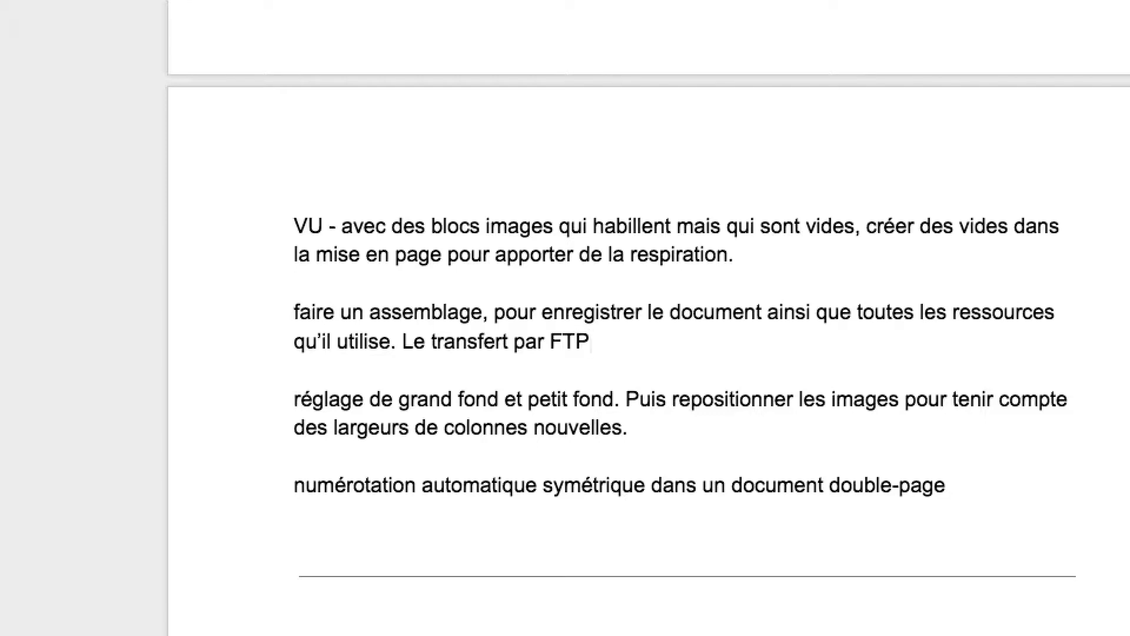
# Add " : une alternative professionnelle" after "Le transfert par FTP" in the assemblage note, correcting the spelling of the last word
pyautogui.write('une alternative pmrofes')
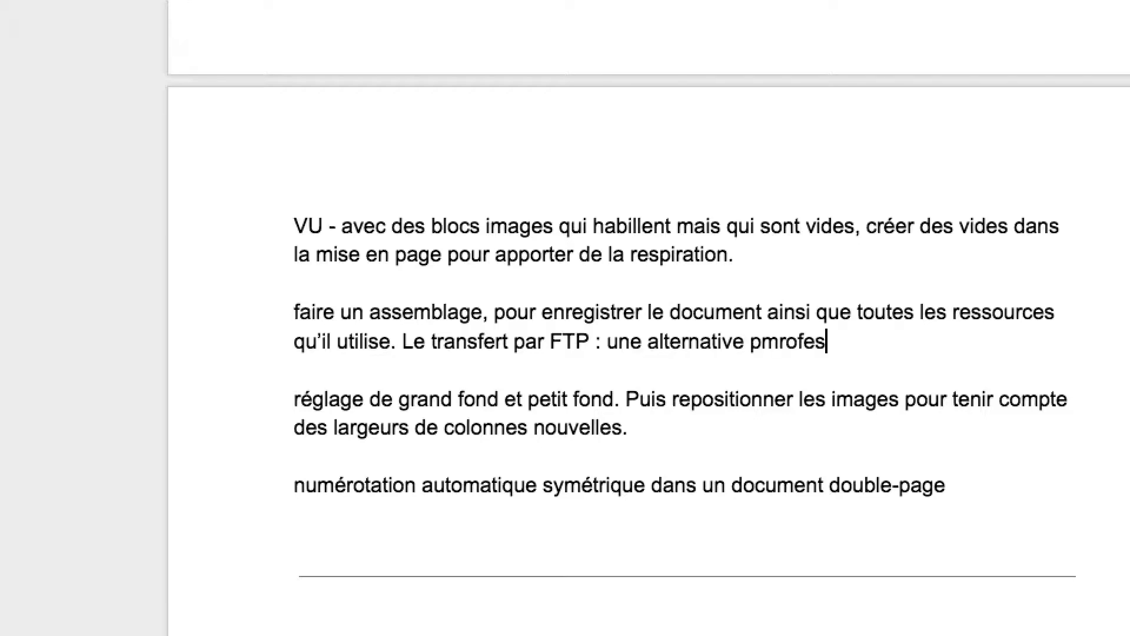
pyautogui.write('sionnelle')
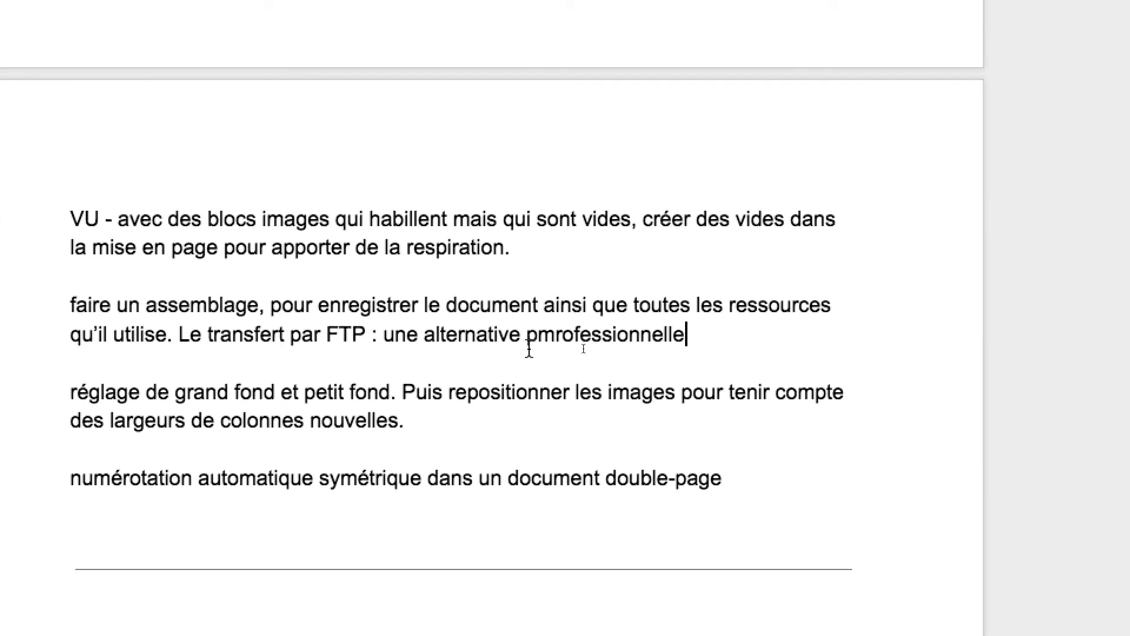
pyautogui.click(772, 341)
pyautogui.press('BackSpace')
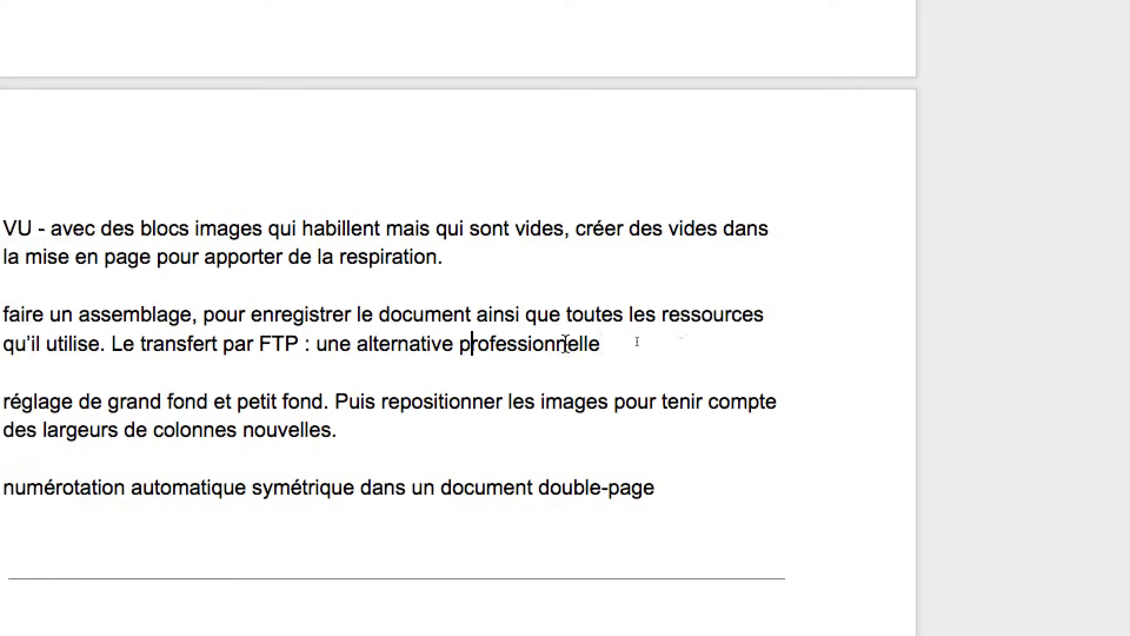
# Continue the FTP sentence with "à WeTransfer, Dropbox,", giving Dropbox a capital D
pyautogui.click(610, 343)
pyautogui.write('à ')
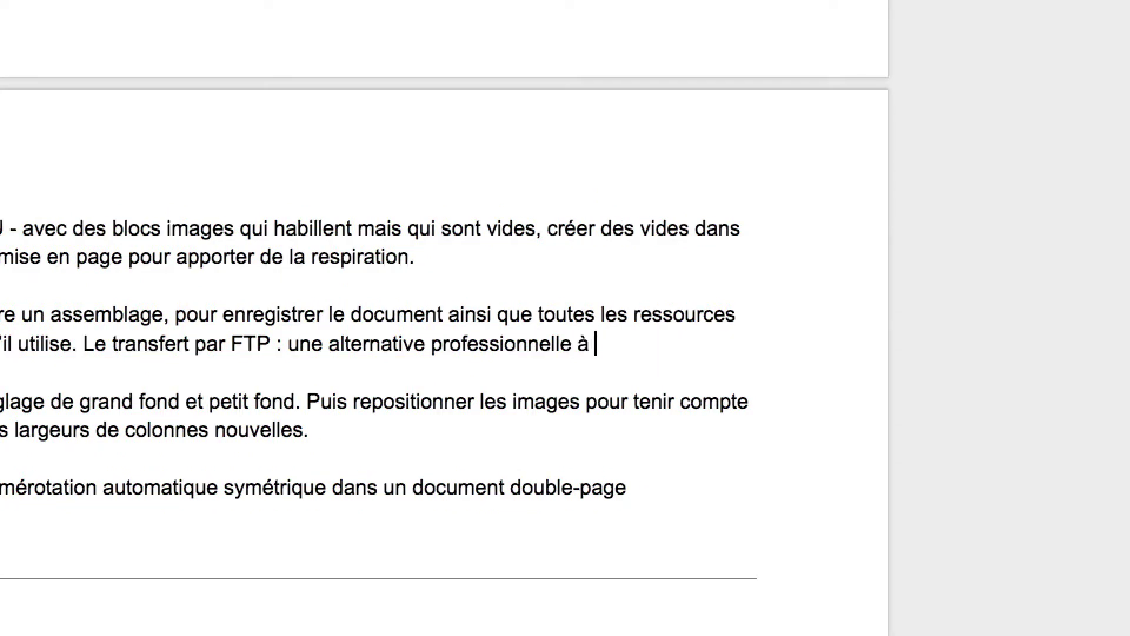
pyautogui.write('WeTransfer')
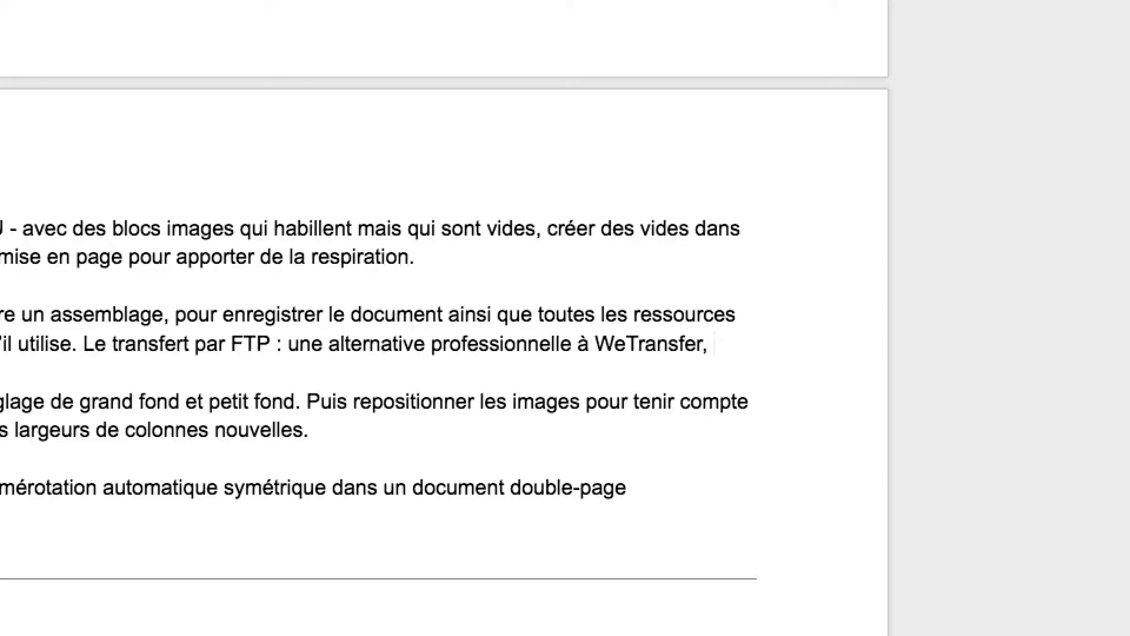
pyautogui.write(', dropbox,')
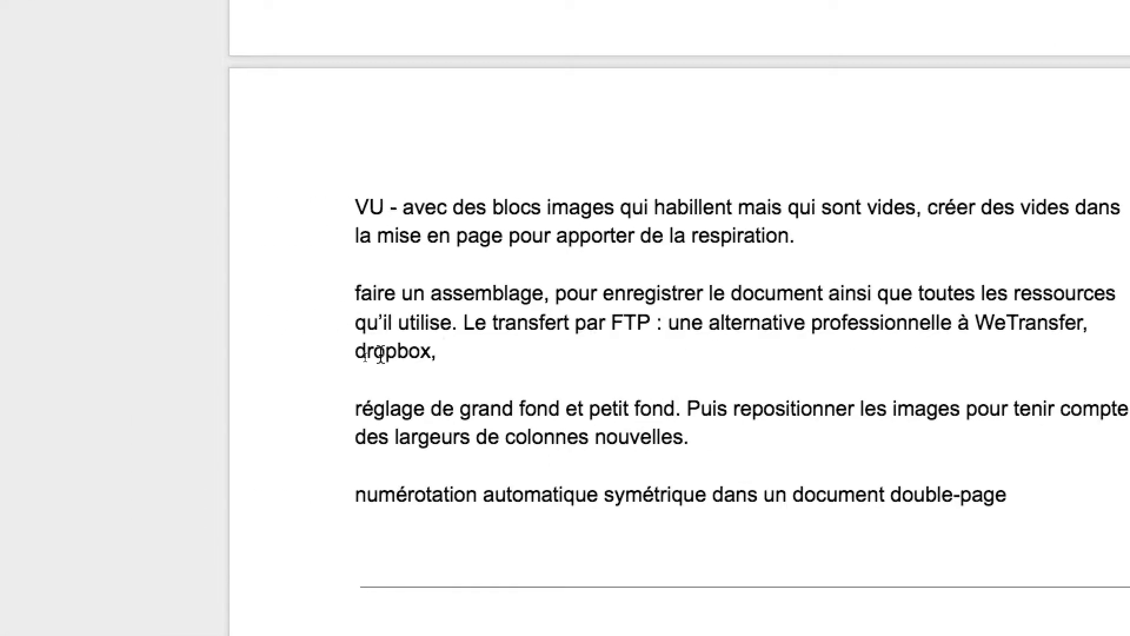
pyautogui.moveTo(365, 352); pyautogui.dragTo(355, 352)
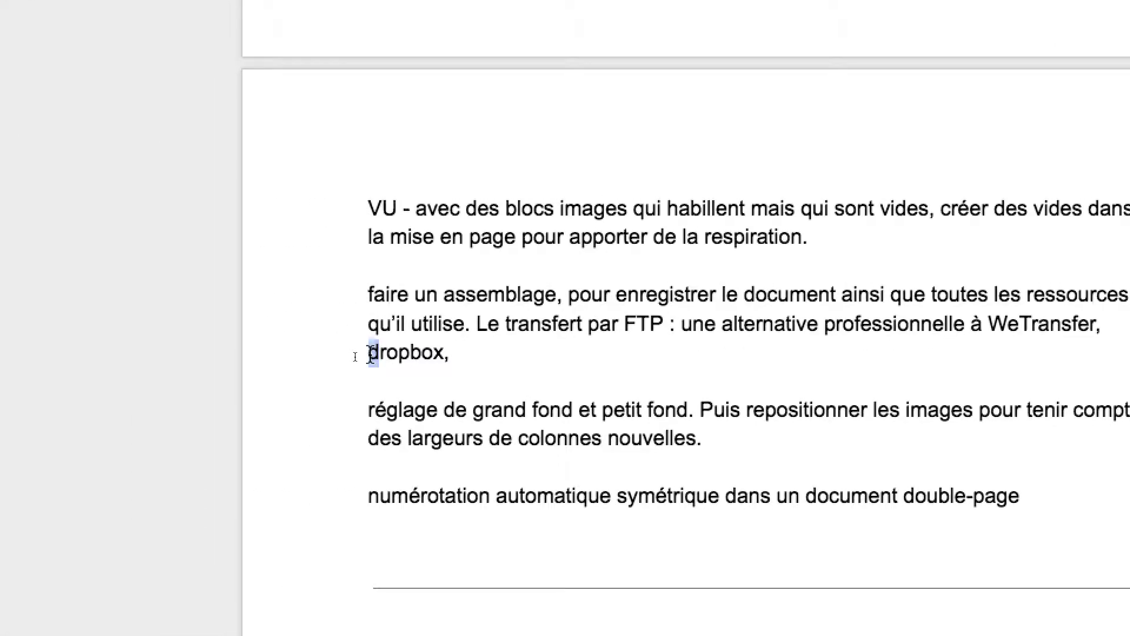
pyautogui.write('D')
pyautogui.click(485, 355)
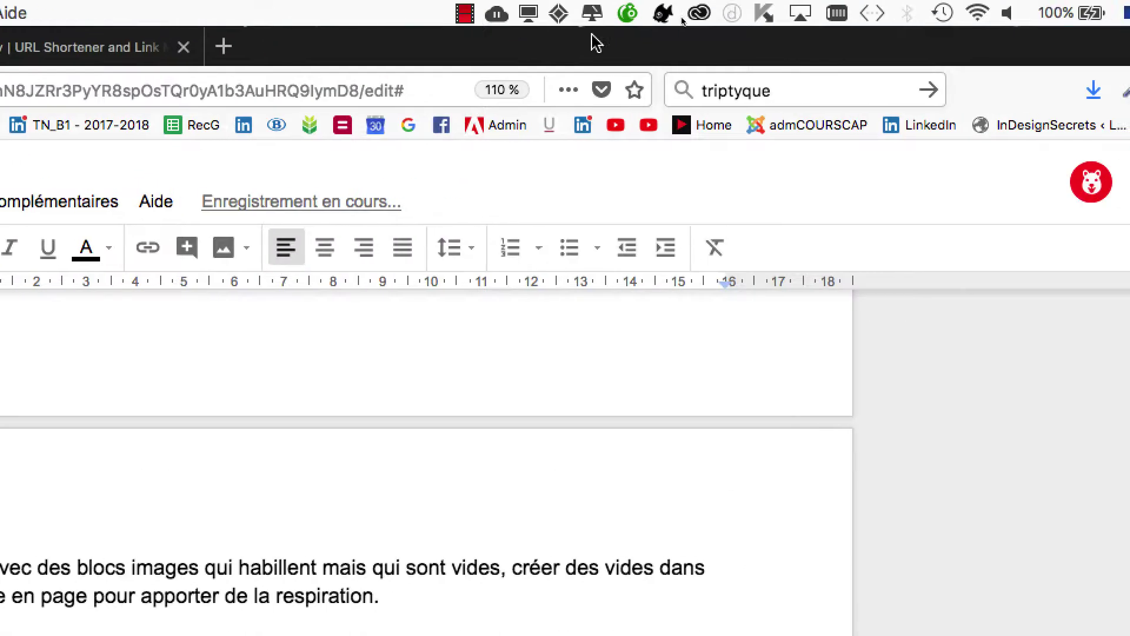
# Complete the list of transfer services after "Dropbox," with "Google Drive."
pyautogui.click(561, 14)
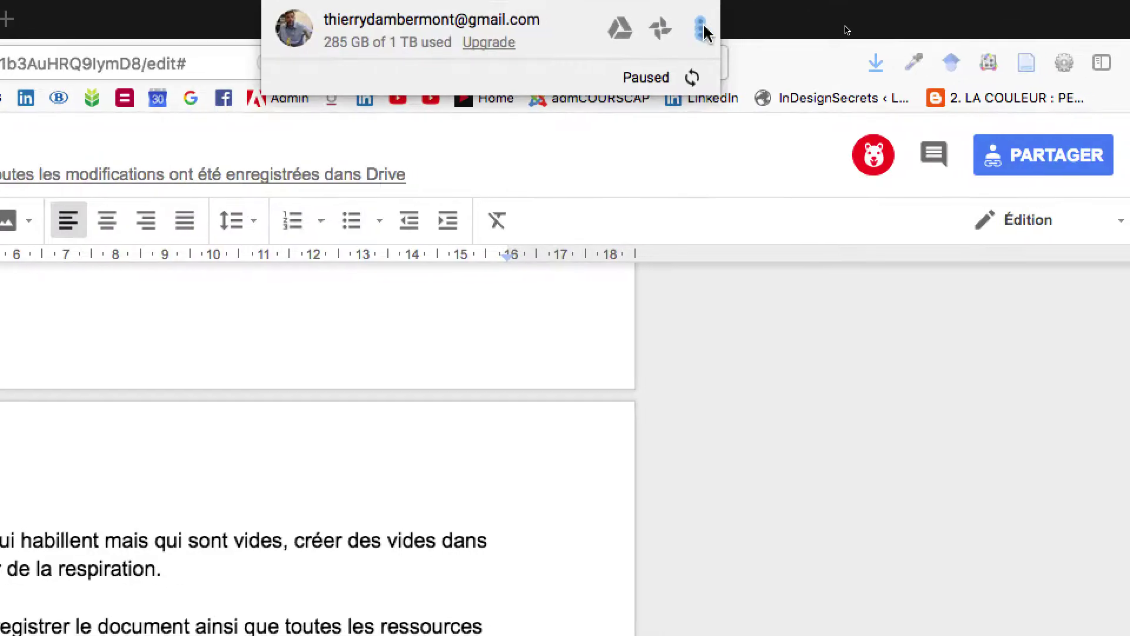
pyautogui.click(703, 28)
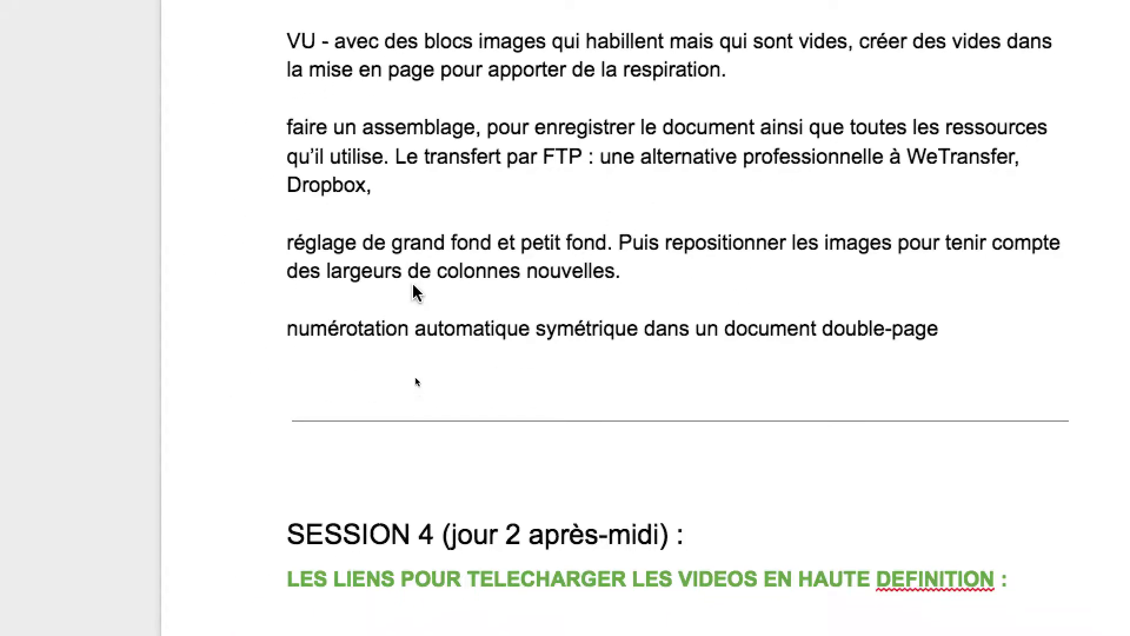
pyautogui.click(410, 250)
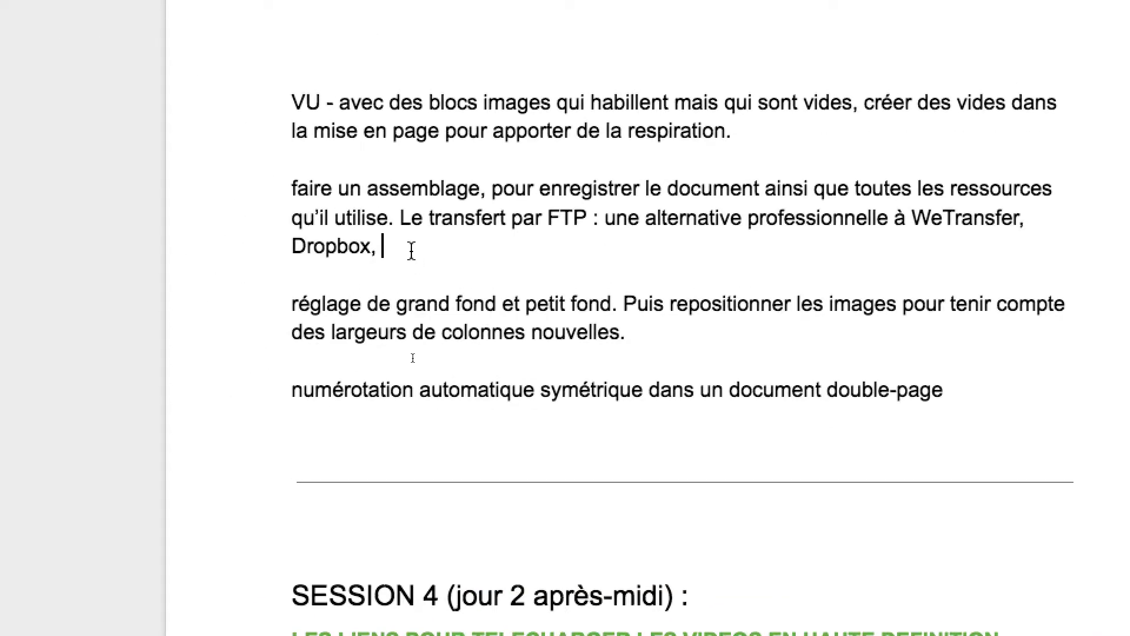
pyautogui.write('Google')
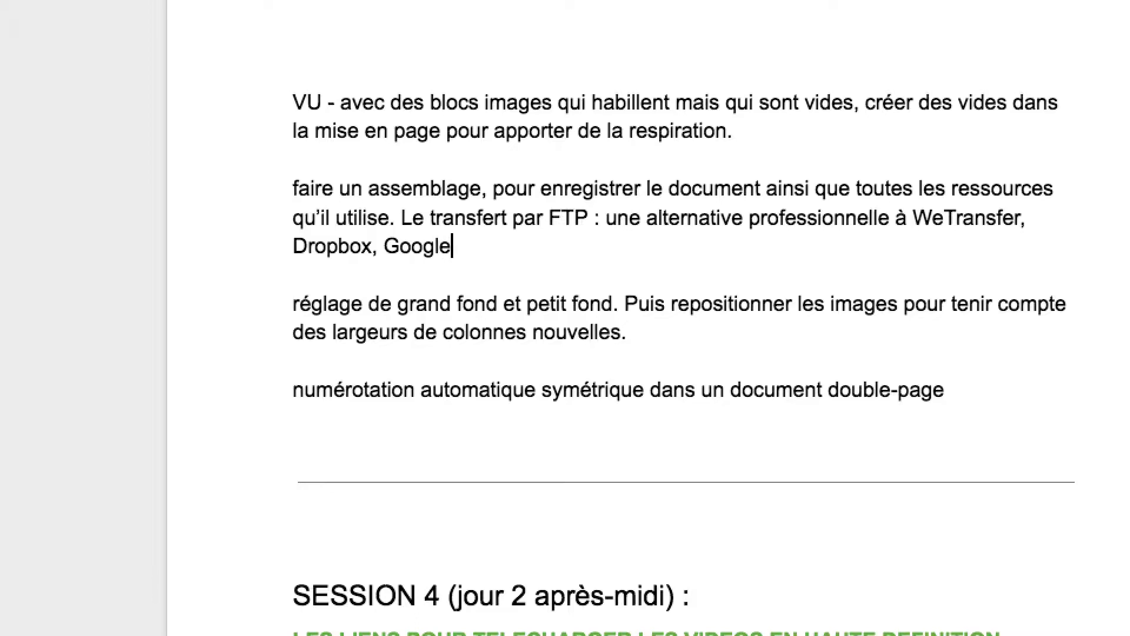
pyautogui.write(' Drive.')
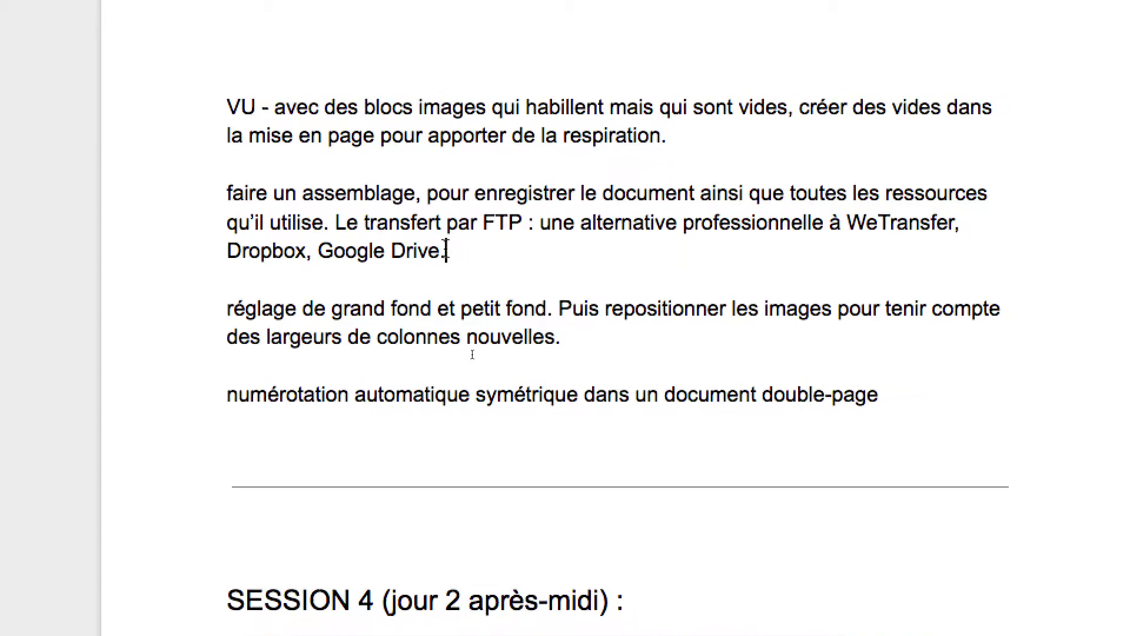
pyautogui.moveTo(514, 246); pyautogui.dragTo(545, 230)
pyautogui.moveTo(457, 241); pyautogui.dragTo(490, 238)
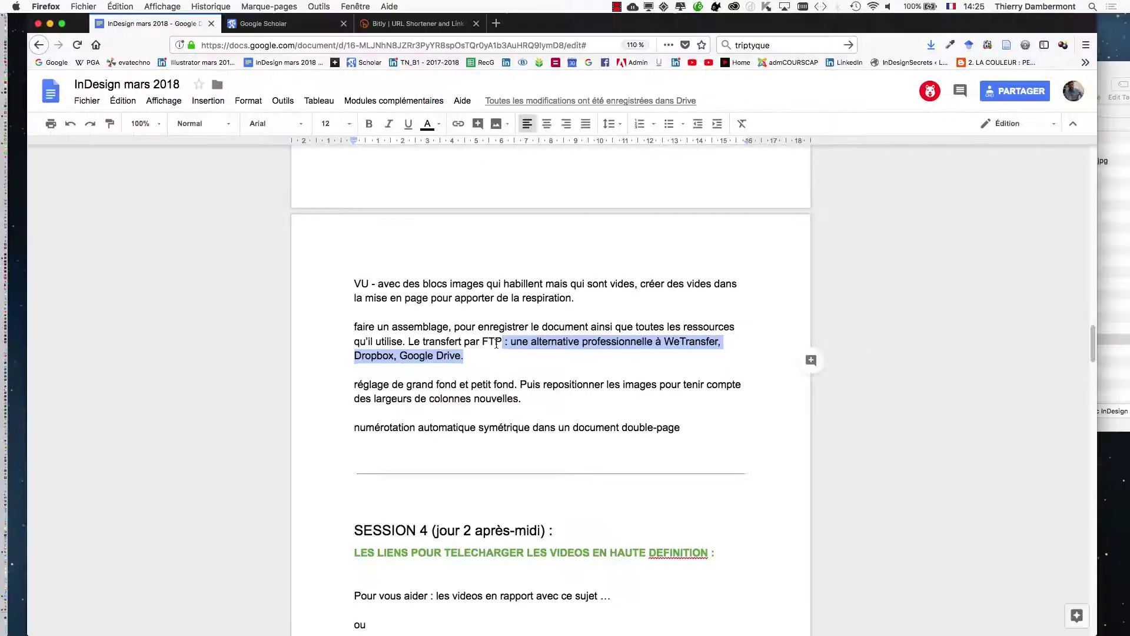
pyautogui.click(507, 237)
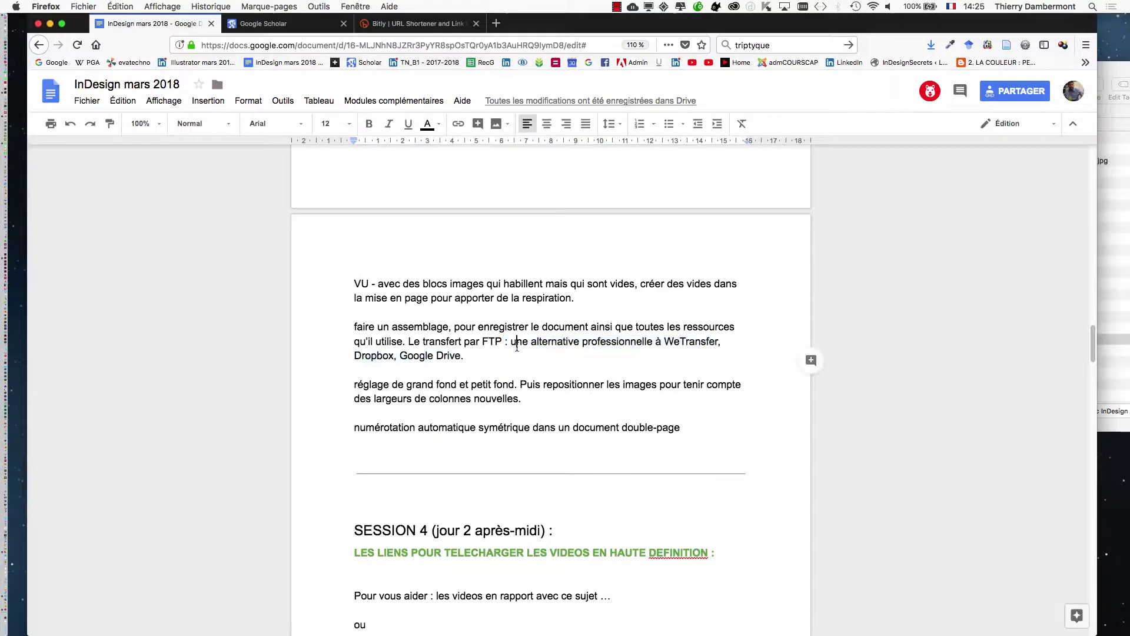
pyautogui.scroll(-3, 511, 353)
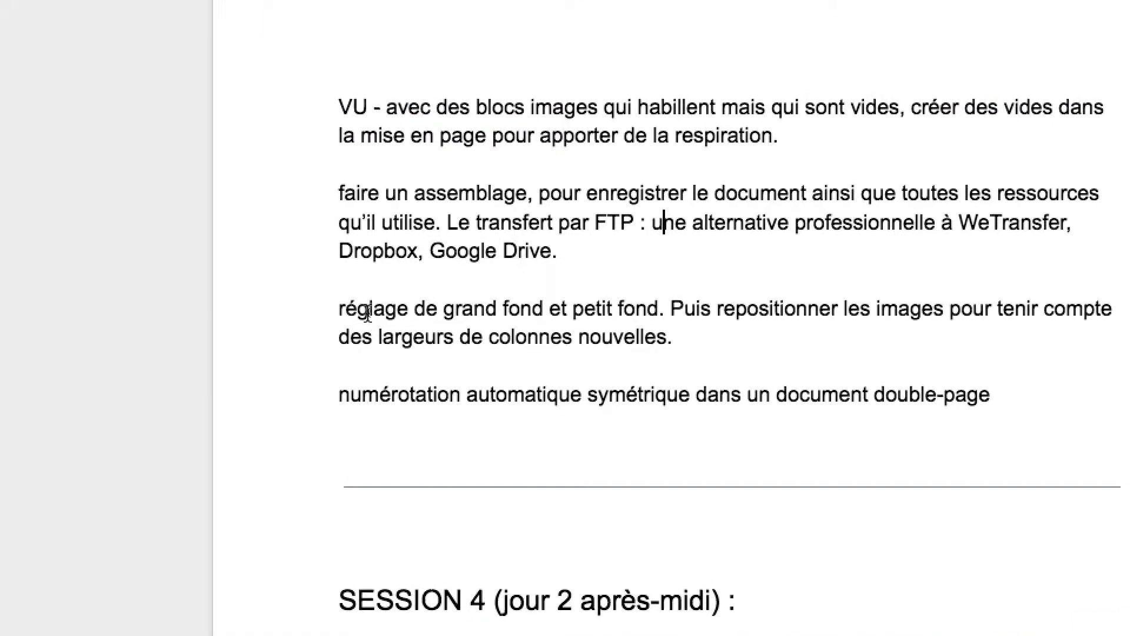
pyautogui.moveTo(365, 316); pyautogui.dragTo(508, 312)
pyautogui.click(464, 312)
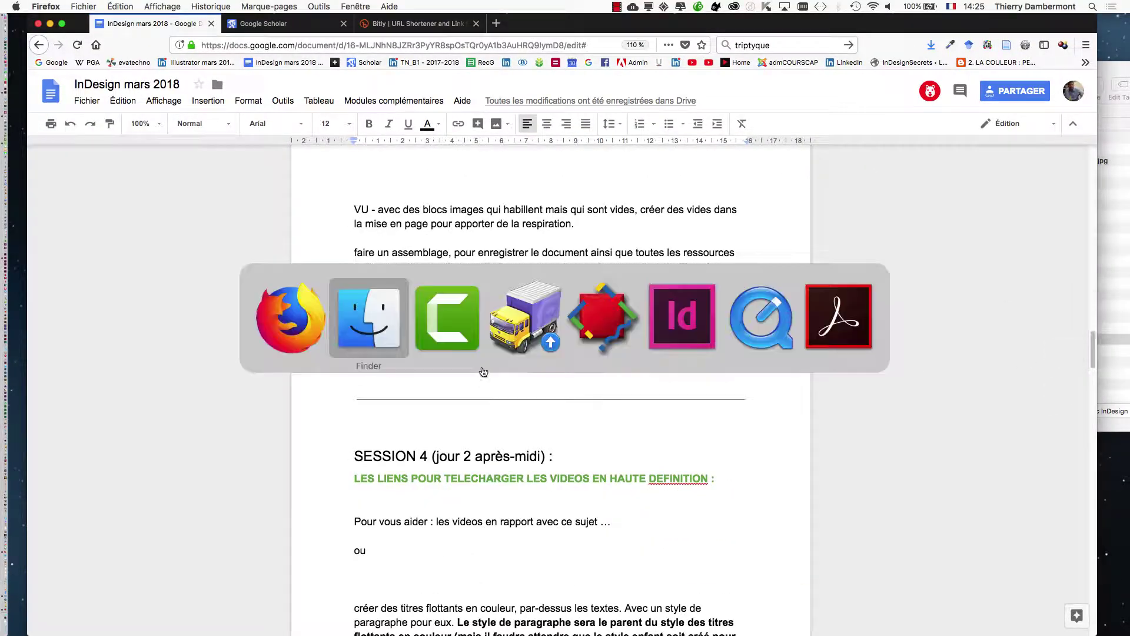
# Switch to InDesign, enlarge pages 2-3 of doc-multicolonnes 12.indd and move the Pages panel away from the docked panels
pyautogui.press('super+Tab')
pyautogui.press('super+Tab')
pyautogui.press('super+Tab')
pyautogui.press('super+Tab')
pyautogui.press('super+Tab')
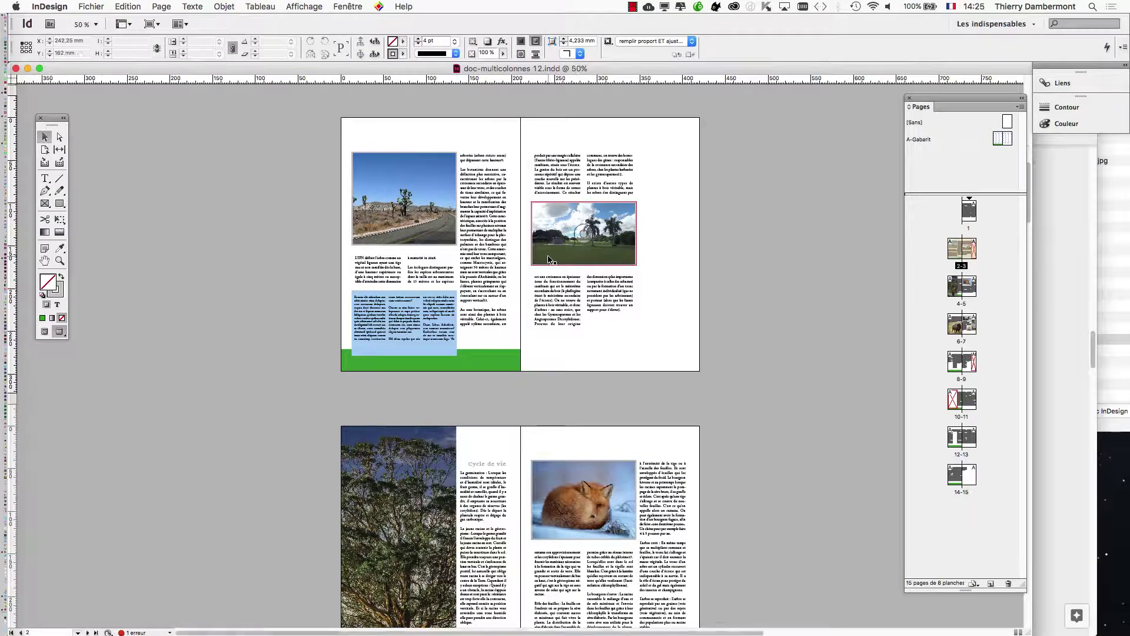
pyautogui.press('super+equal')
pyautogui.hscroll(10, 658, 268)
pyautogui.scroll(3, 658, 268)
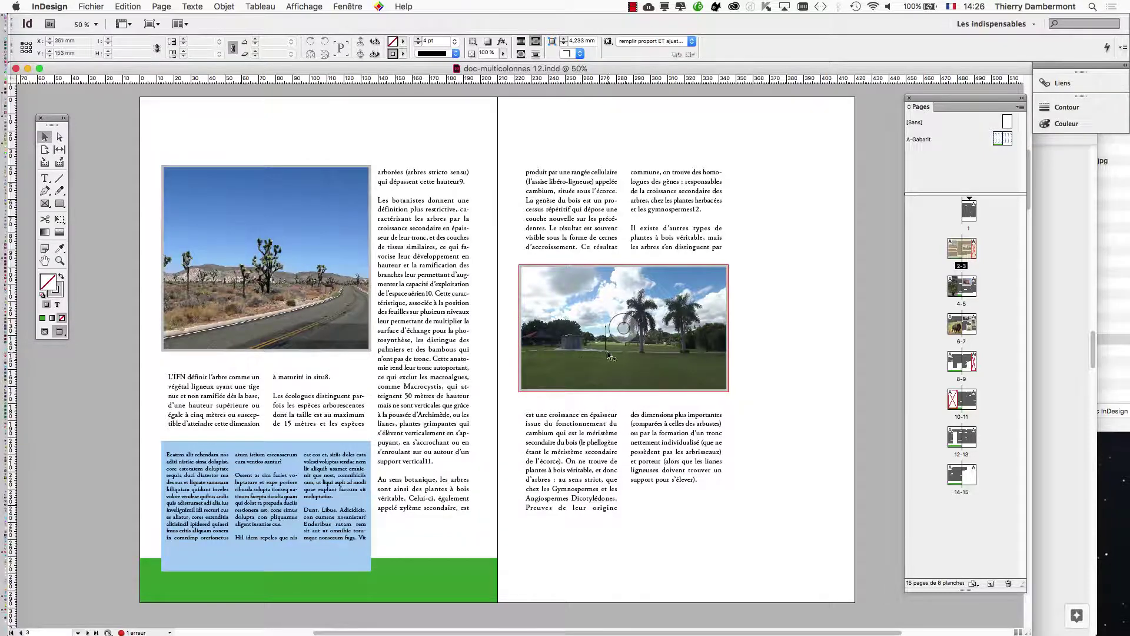
pyautogui.moveTo(962, 97); pyautogui.dragTo(928, 100)
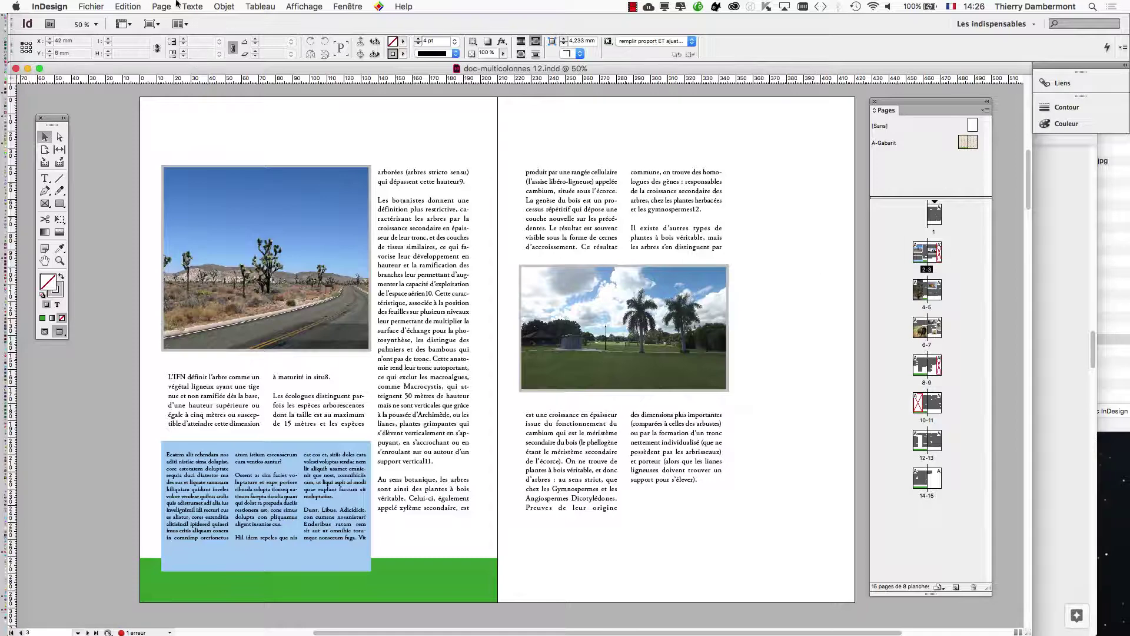
pyautogui.click(162, 7)
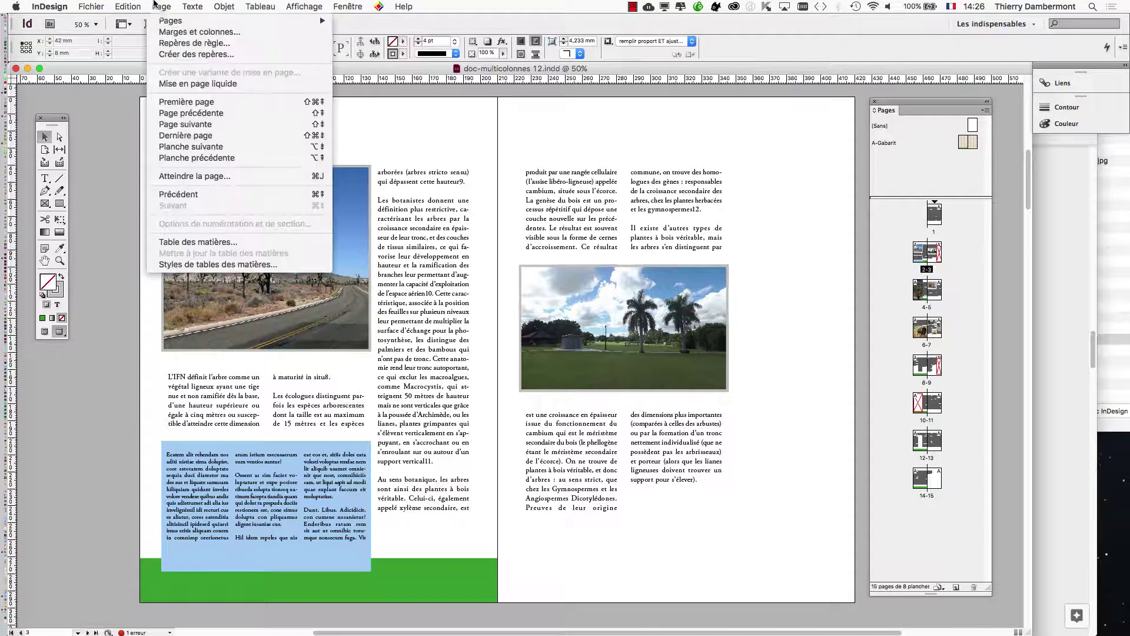
pyautogui.click(164, 32)
pyautogui.moveTo(381, 66); pyautogui.dragTo(919, 59)
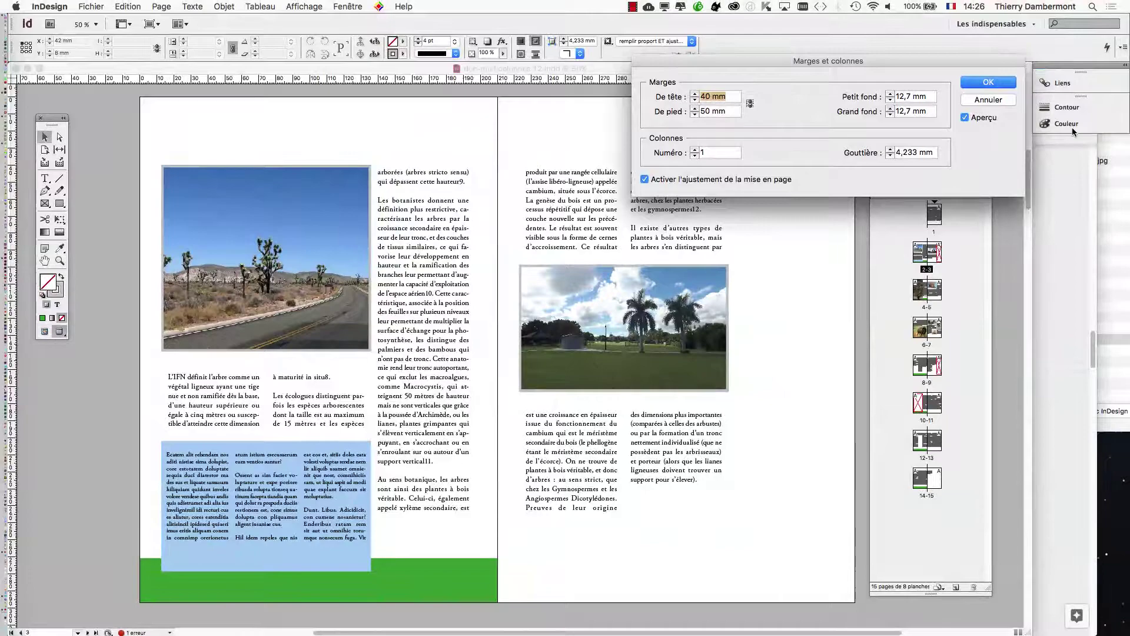
pyautogui.press('Return')
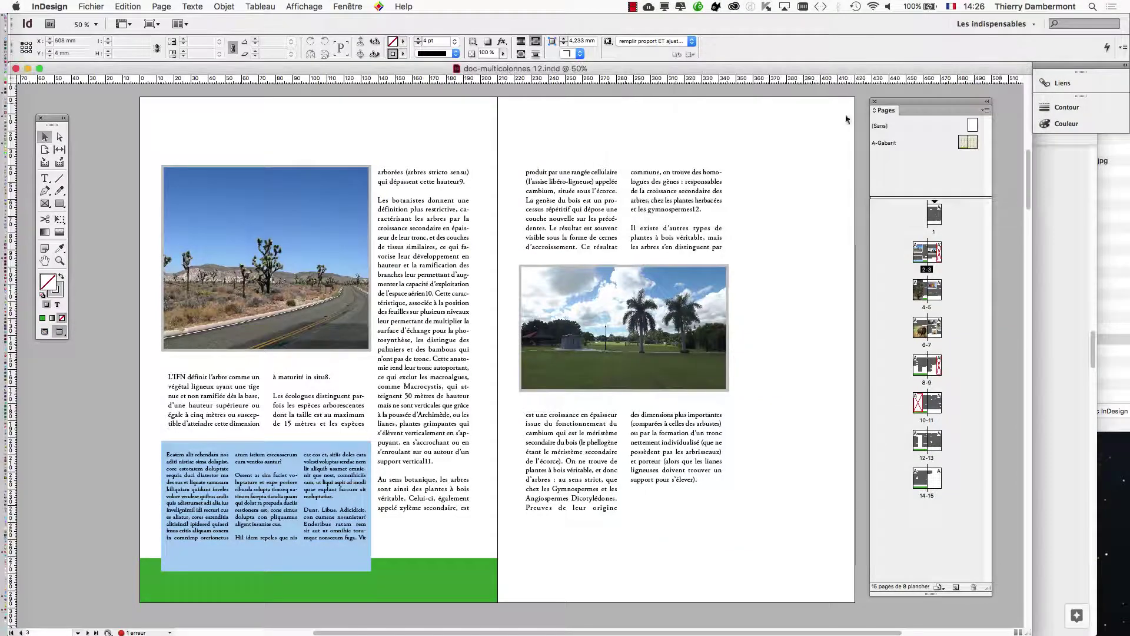
# Display the spread in Normal mode with its frames and guides, and open the margins and columns settings
pyautogui.click(45, 331)
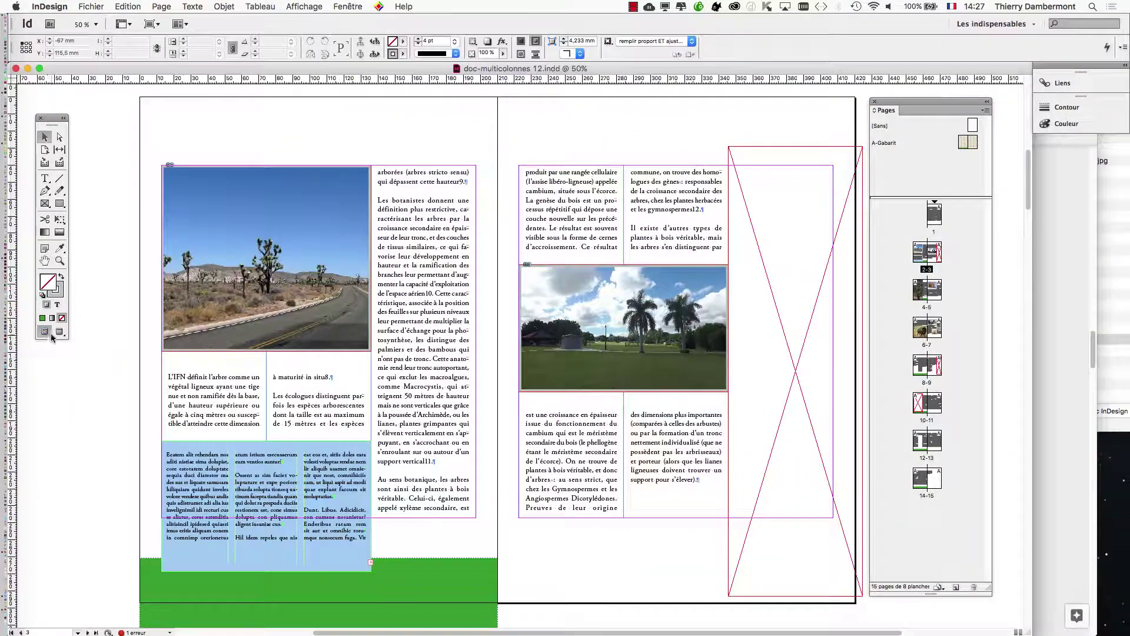
pyautogui.click(161, 7)
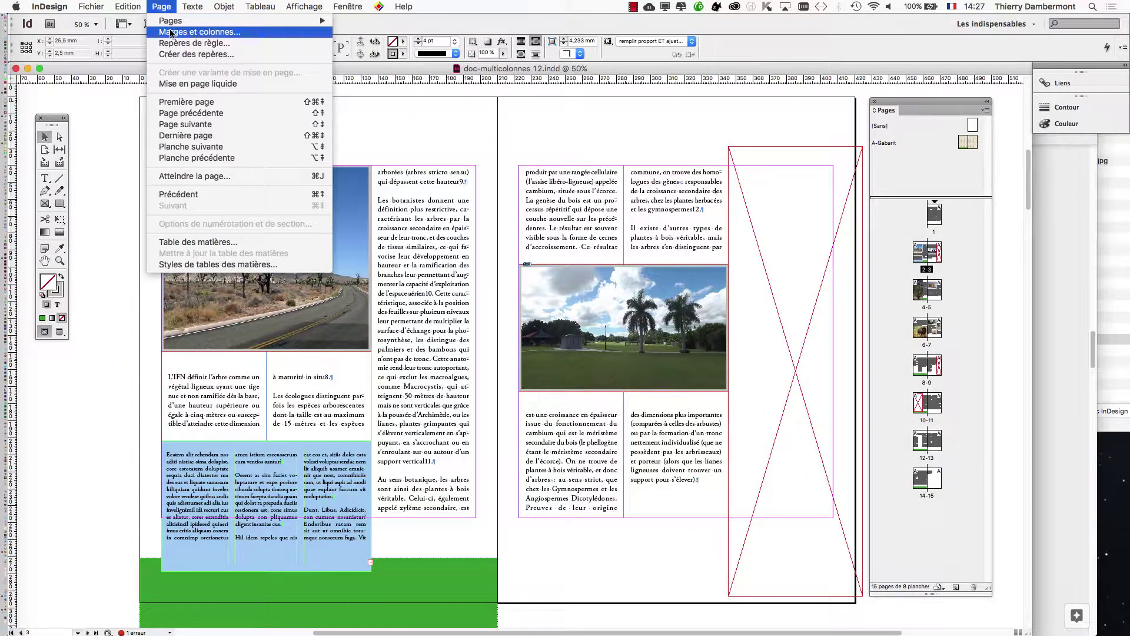
pyautogui.click(172, 18)
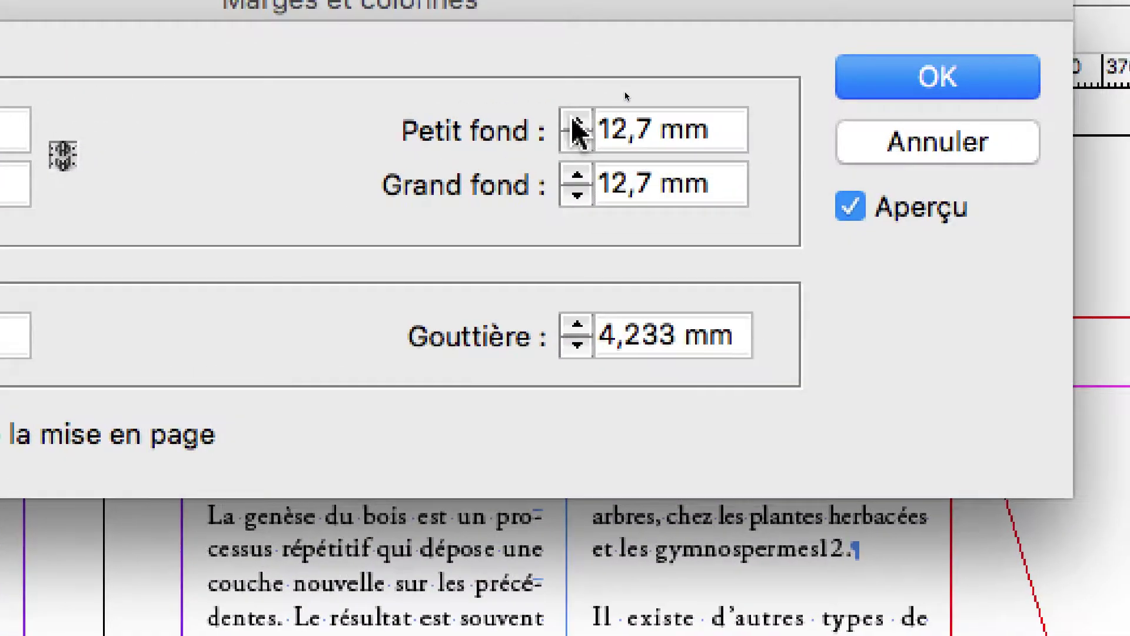
# Try inside margin (Petit fond) values up to 30 mm, ending on 22 mm
pyautogui.click(576, 122)
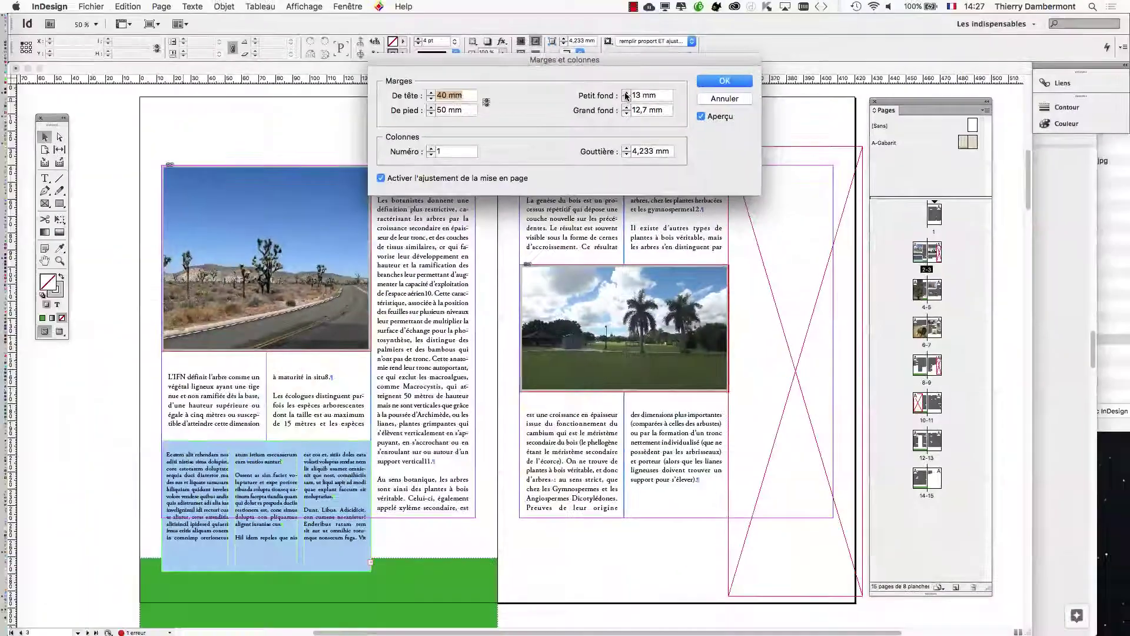
pyautogui.click(627, 92)
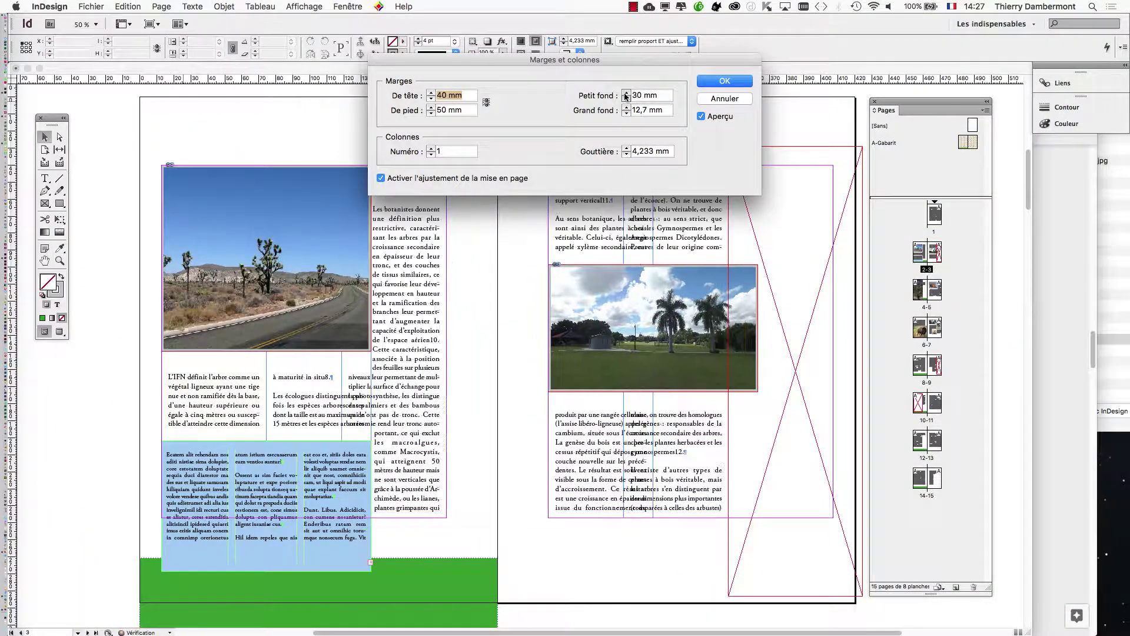
pyautogui.click(625, 100)
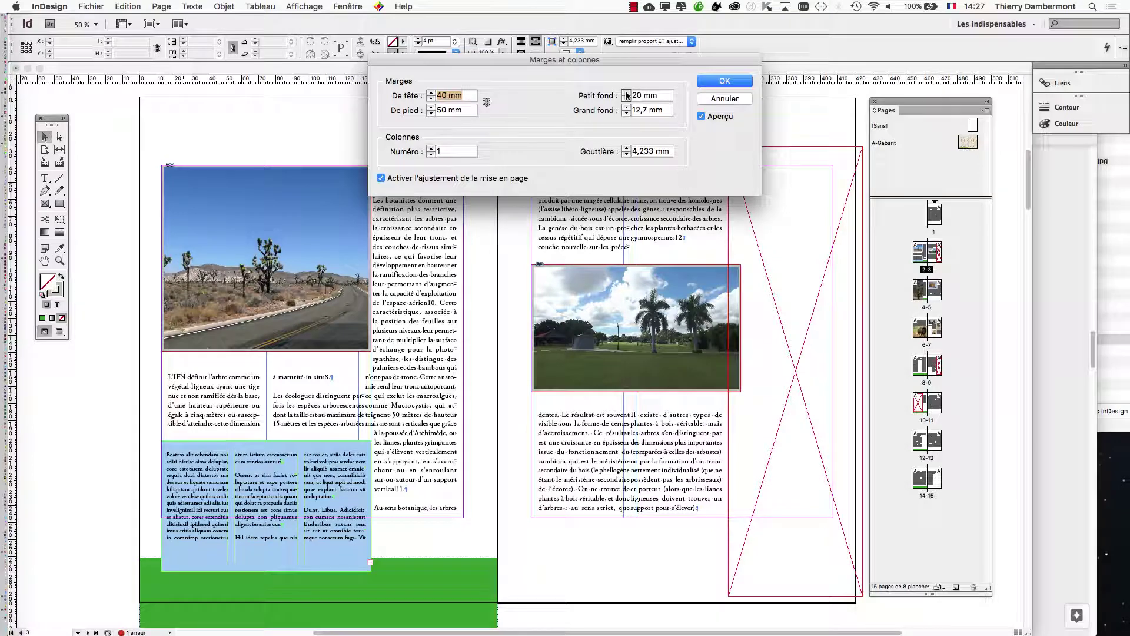
pyautogui.click(626, 93)
pyautogui.click(626, 93)
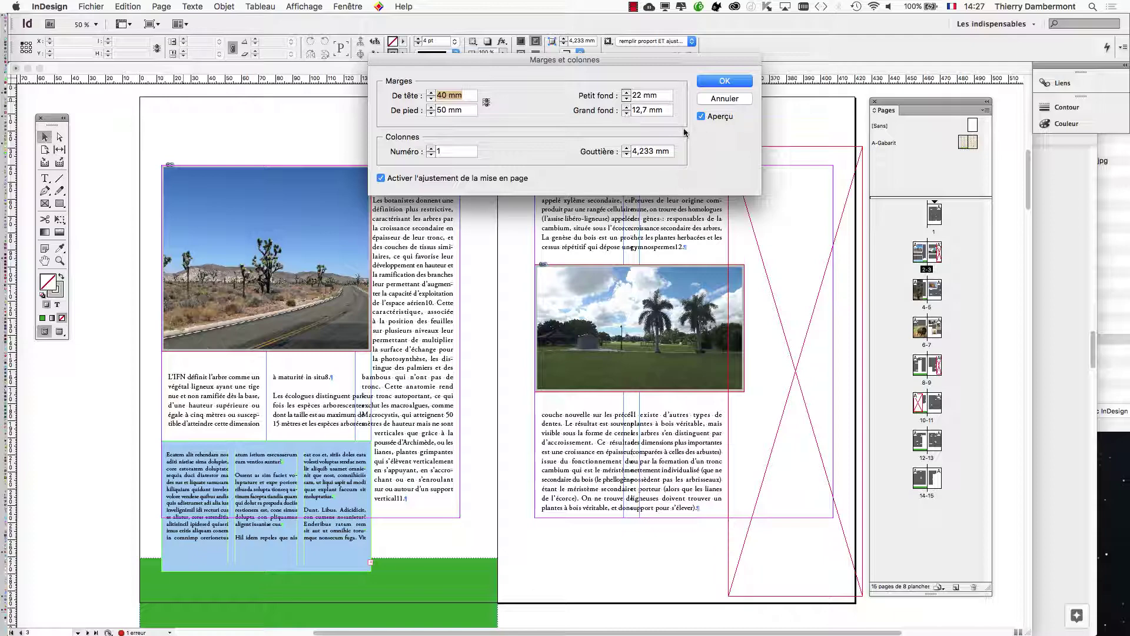
# Reduce the outside margin (Grand fond) to 8 mm
pyautogui.click(626, 114)
pyautogui.click(626, 113)
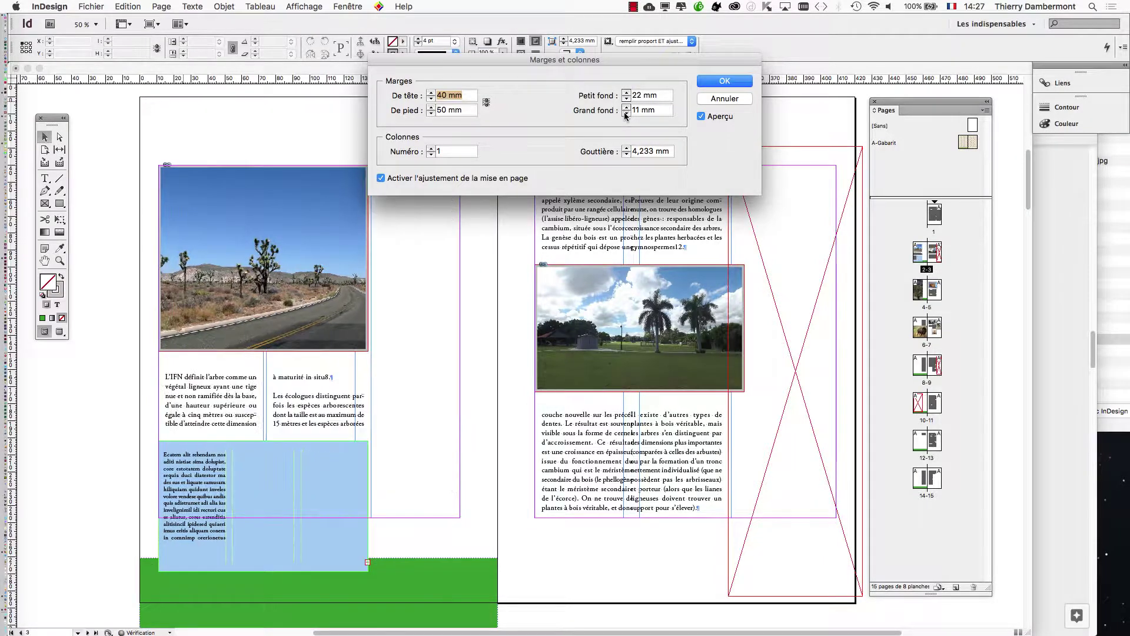
pyautogui.click(626, 113)
pyautogui.click(626, 114)
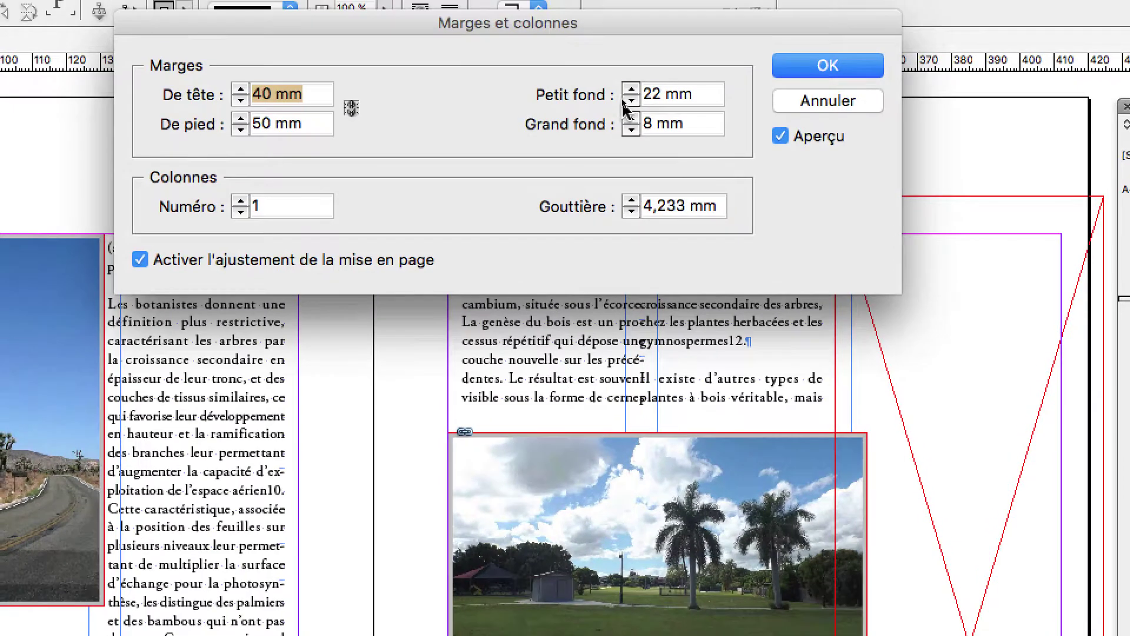
# Set the inside margin (Petit fond) to 18 mm and apply the margin settings to the layout
pyautogui.click(629, 83)
pyautogui.click(628, 83)
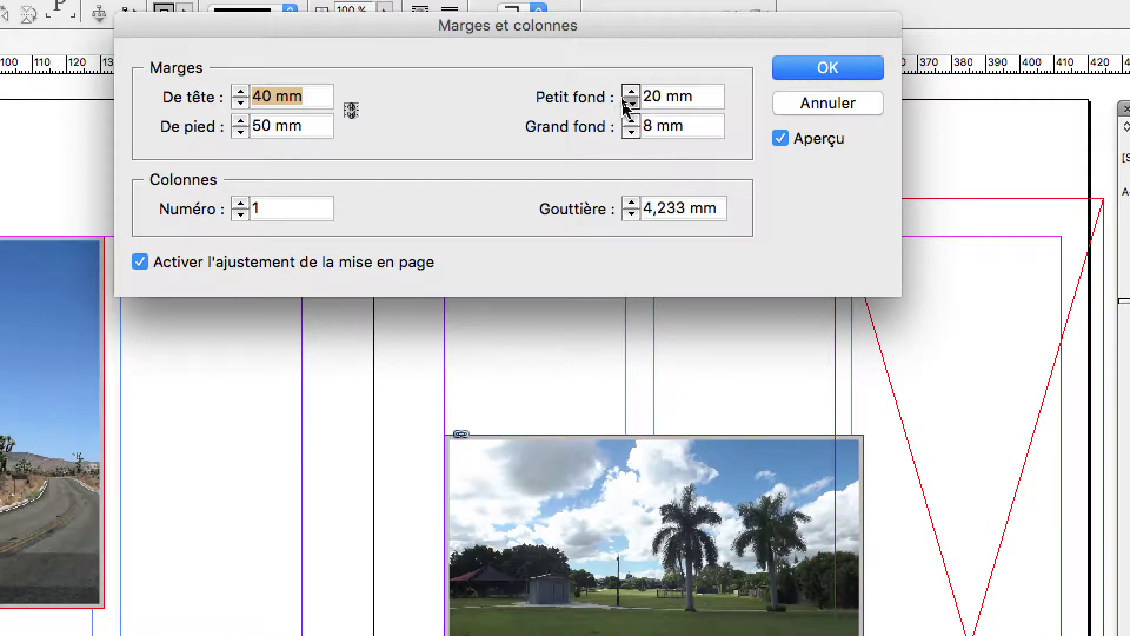
pyautogui.click(628, 83)
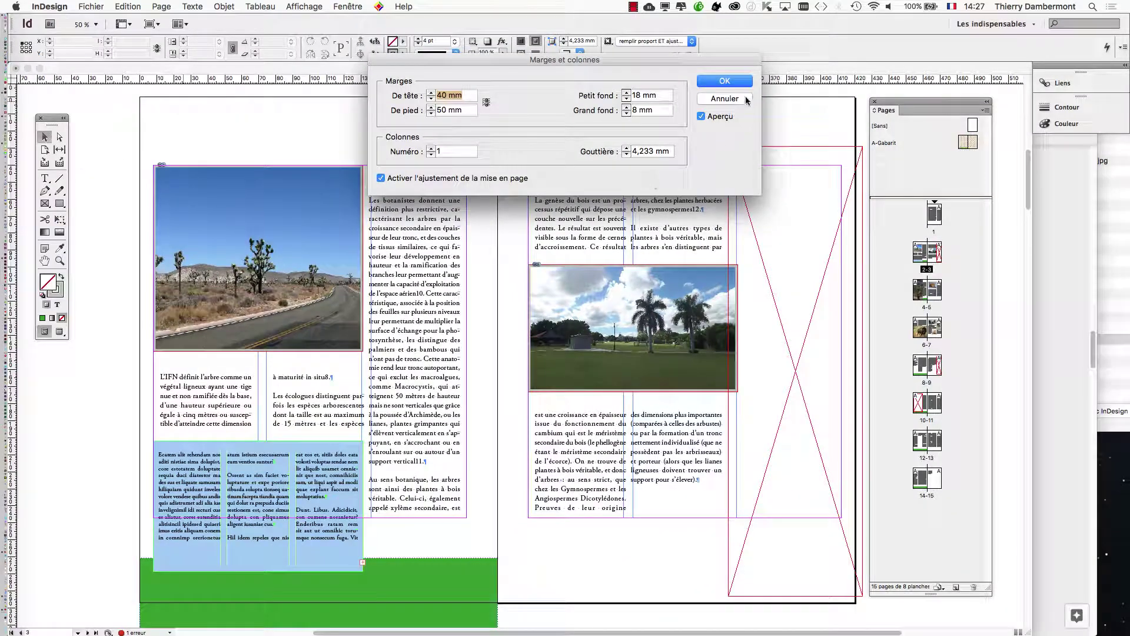
pyautogui.click(822, 44)
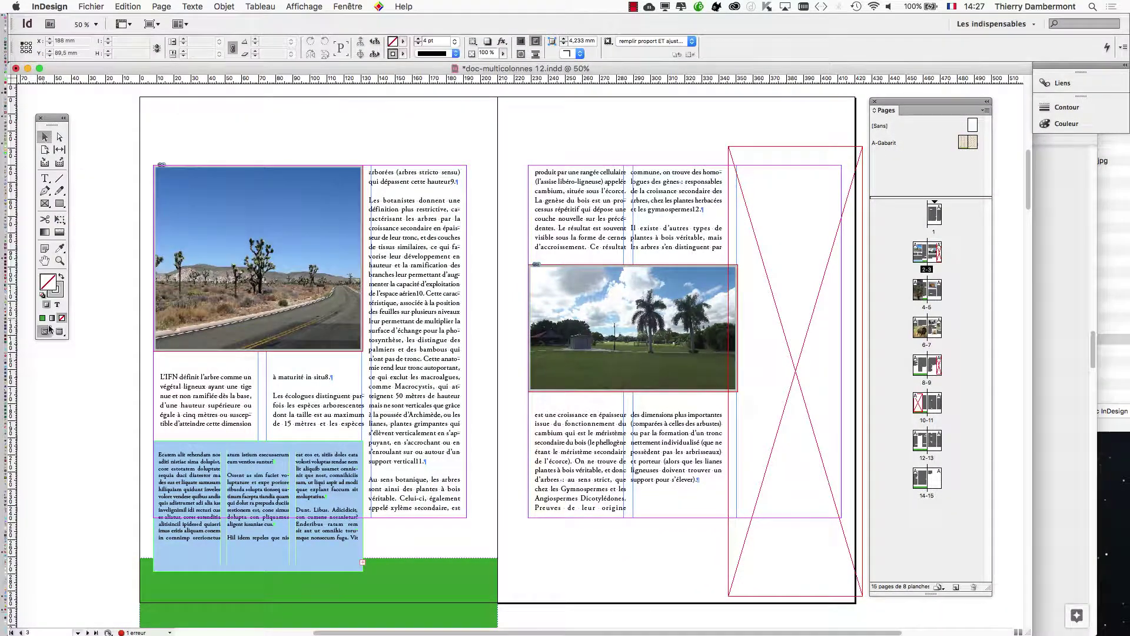
# Preview spread 2-3, then examine how spread 4-5 fits the column layout of the A-Gabarit master spread
pyautogui.press('w')
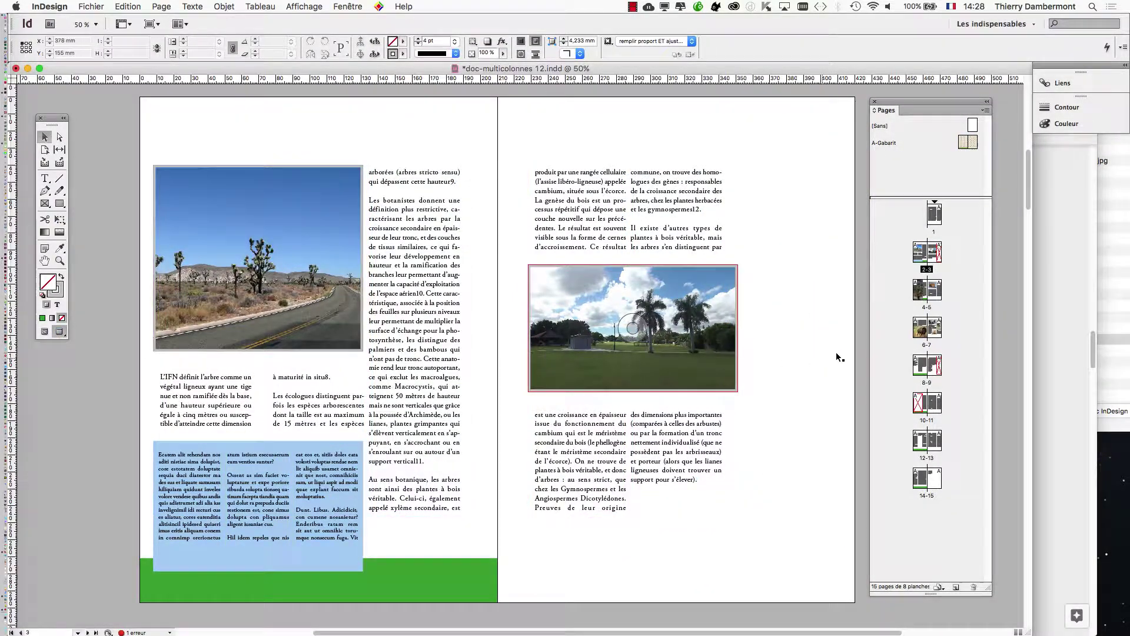
pyautogui.doubleClick(928, 292)
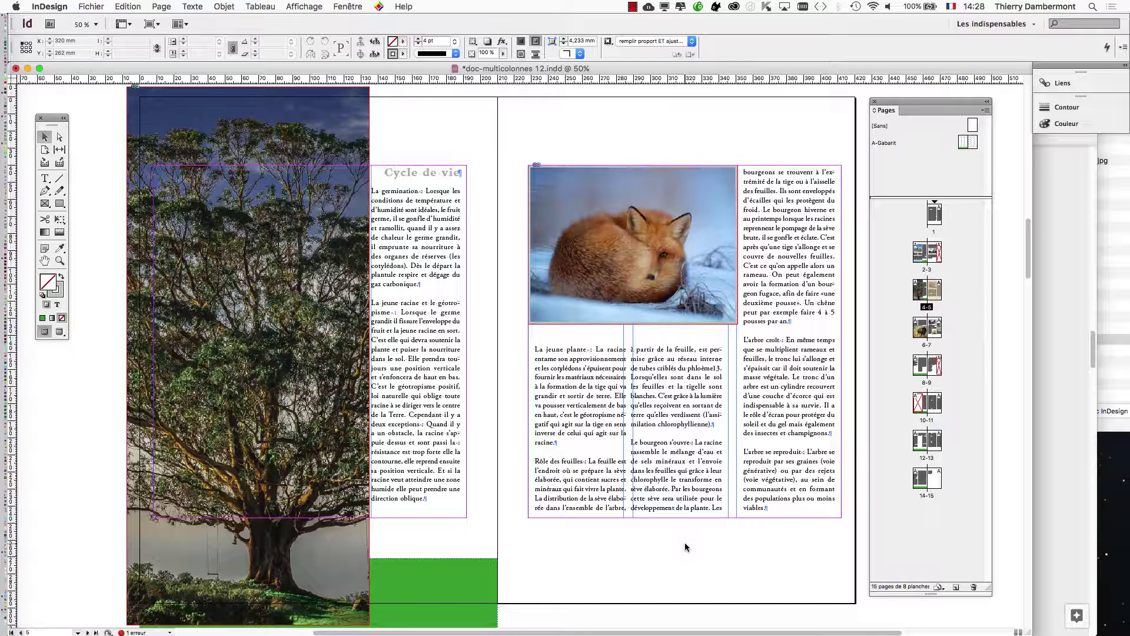
pyautogui.hscroll(2, 684, 542)
pyautogui.doubleClick(884, 142)
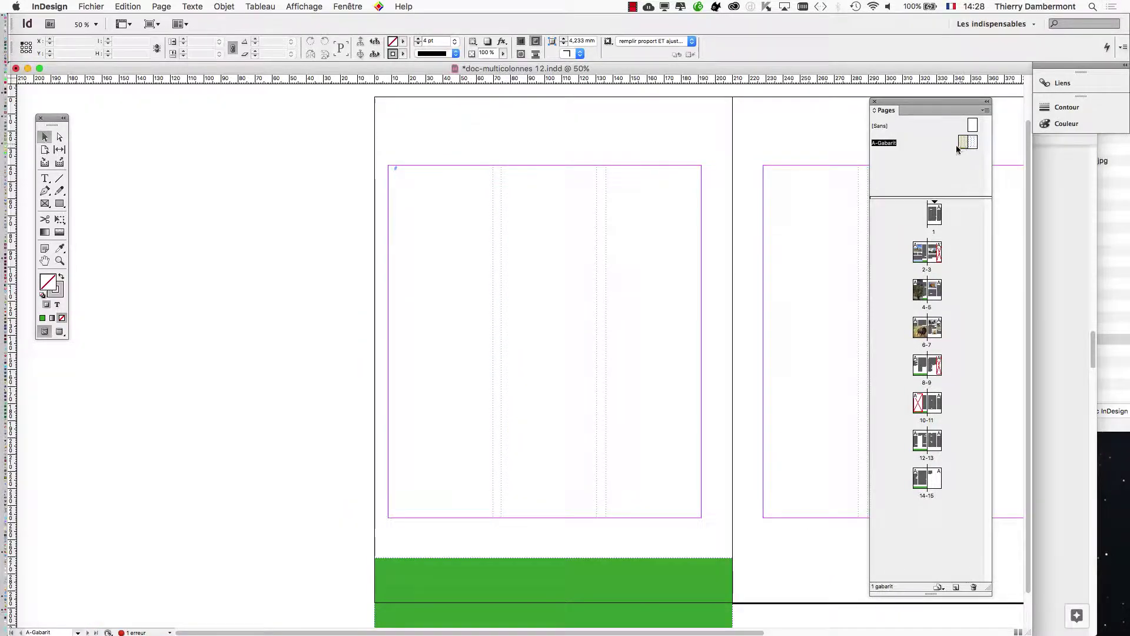
pyautogui.moveTo(719, 308); pyautogui.dragTo(484, 280)
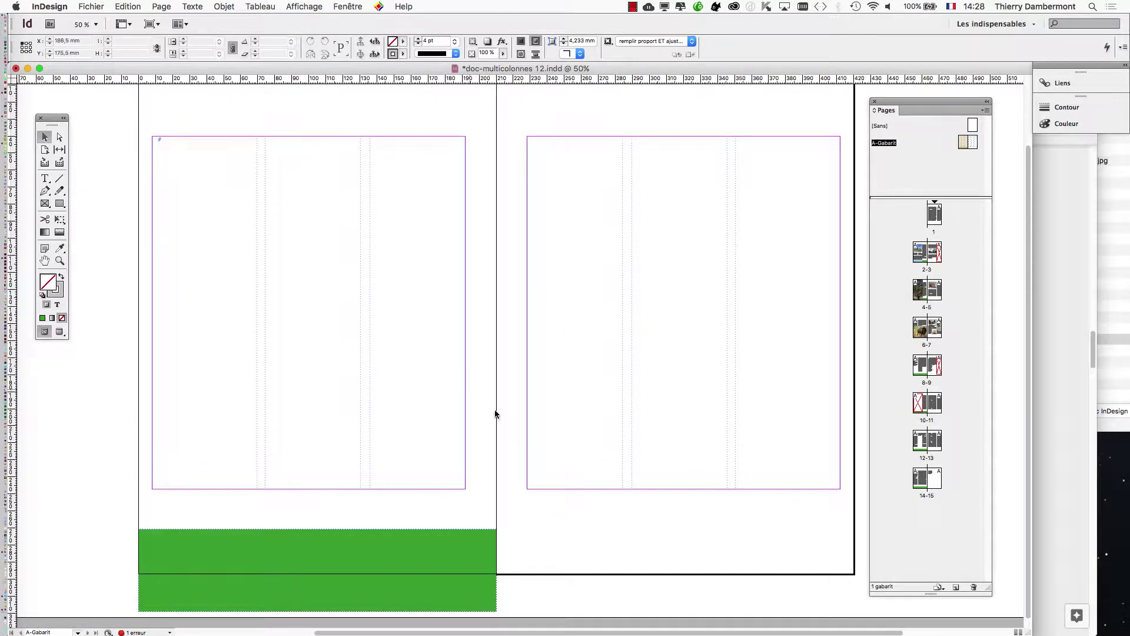
pyautogui.doubleClick(931, 294)
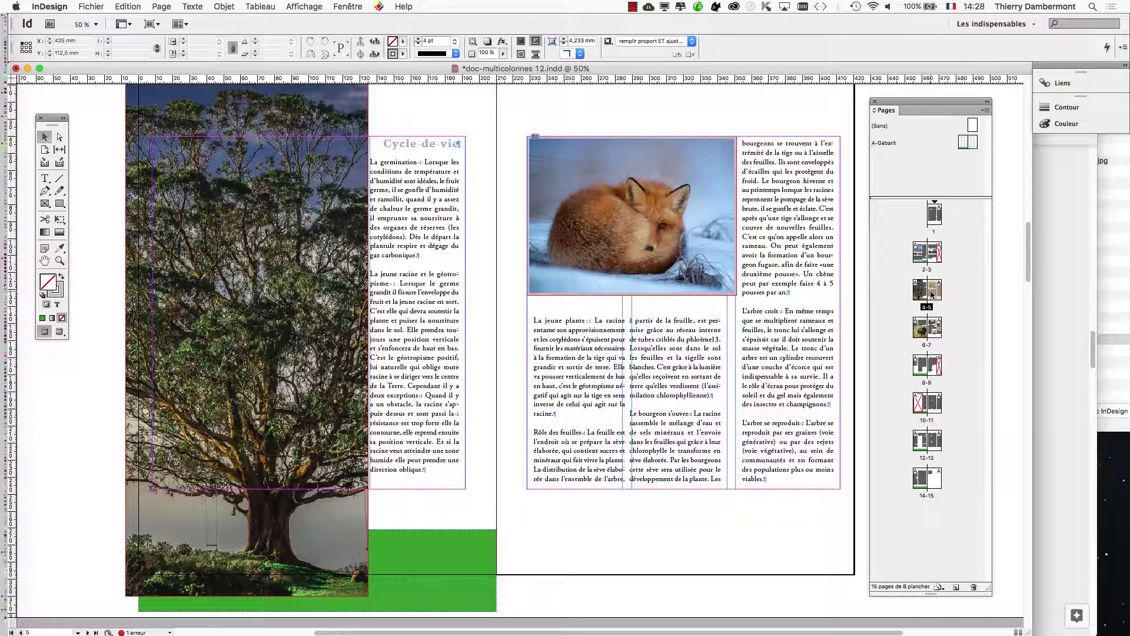
pyautogui.press('super+minus')
pyautogui.press('super+minus')
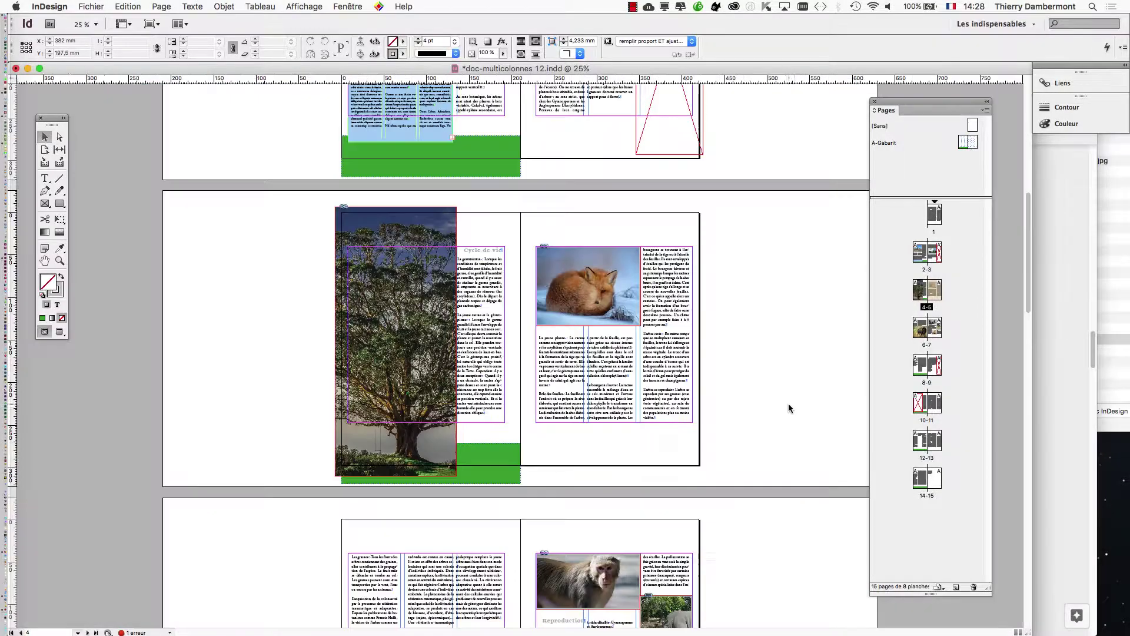
pyautogui.press('super+equal')
pyautogui.press('super+equal')
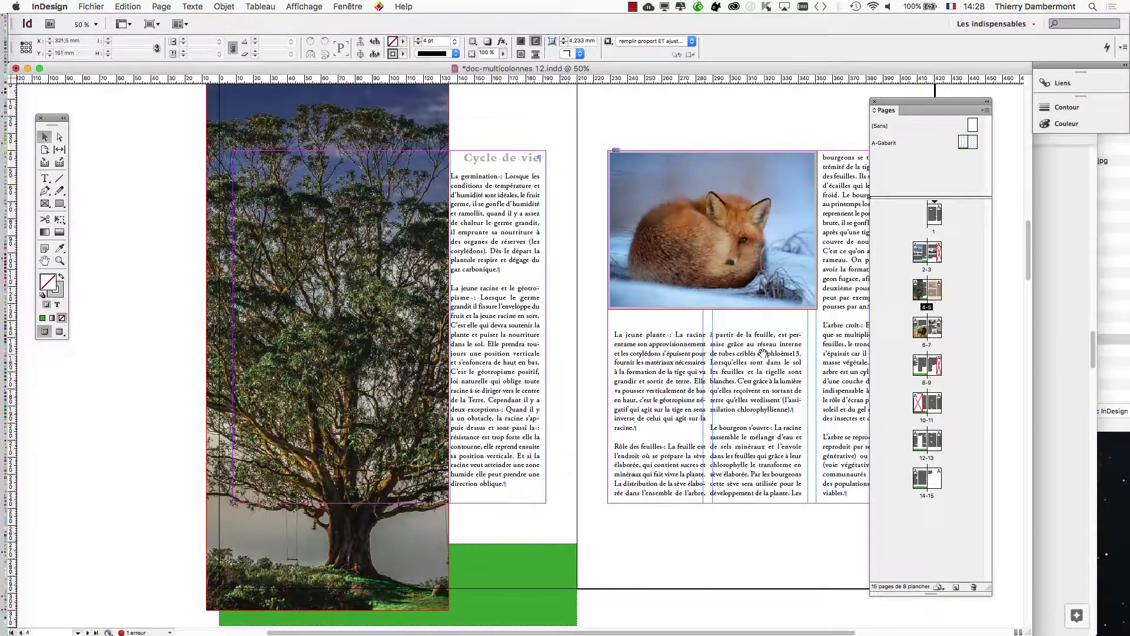
# On the A-Gabarit master's right page, move the middle text frame to X 289,533 mm, Y 40 mm, flush between its neighbouring frames
pyautogui.scroll(-5, 762, 367)
pyautogui.hscroll(2, 762, 368)
pyautogui.scroll(-5, 710, 393)
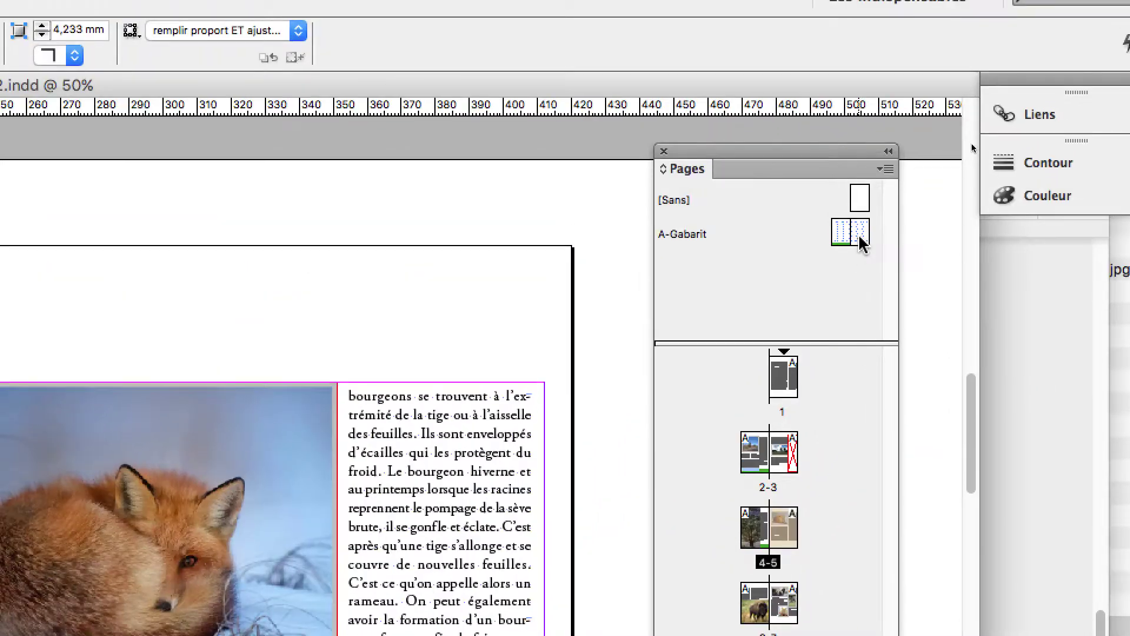
pyautogui.doubleClick(859, 239)
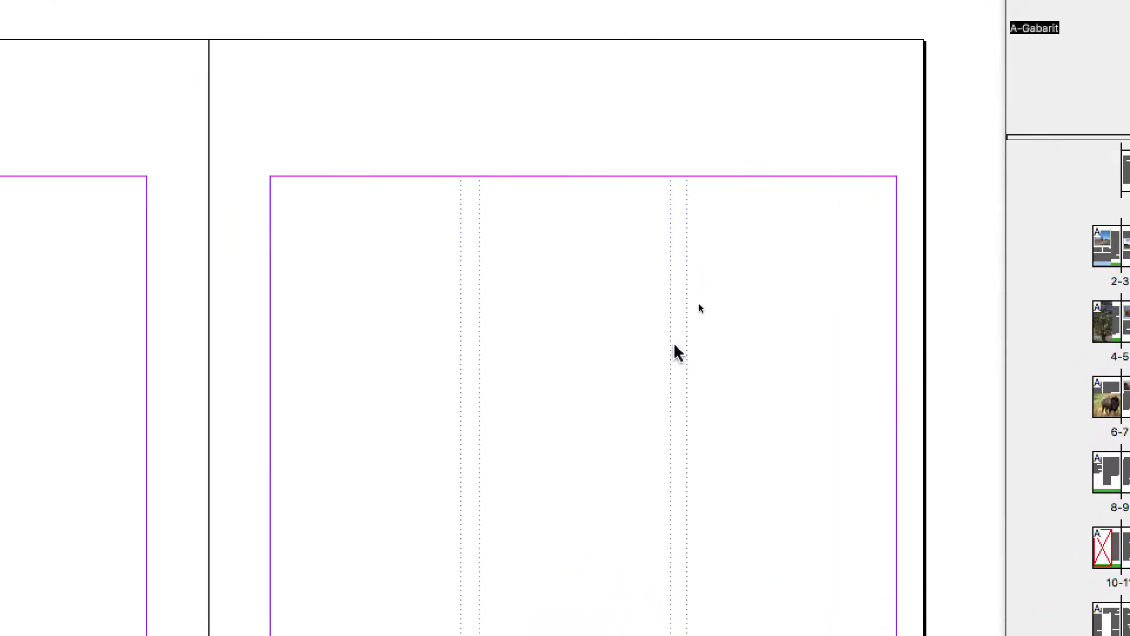
pyautogui.click(661, 357)
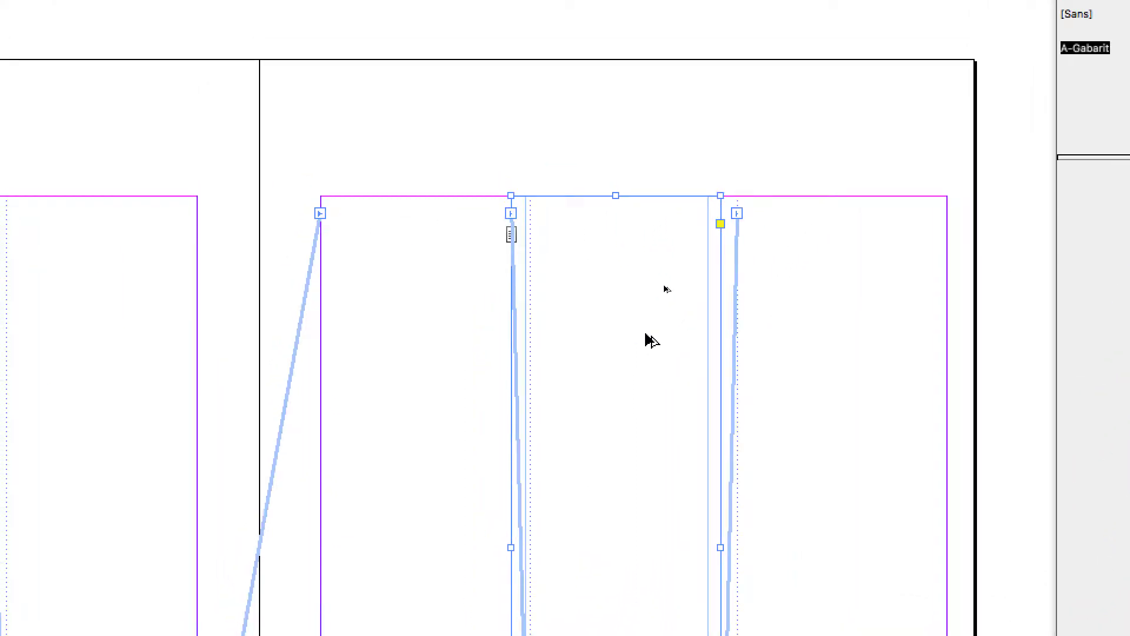
pyautogui.moveTo(600, 246); pyautogui.dragTo(621, 277)
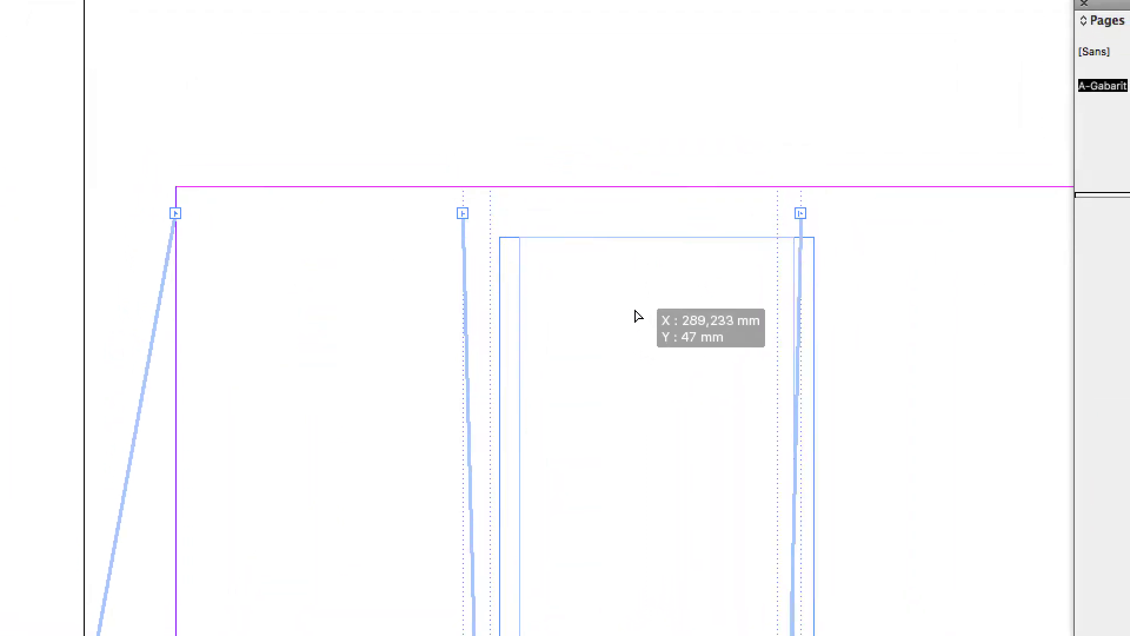
pyautogui.moveTo(638, 317); pyautogui.dragTo(634, 222)
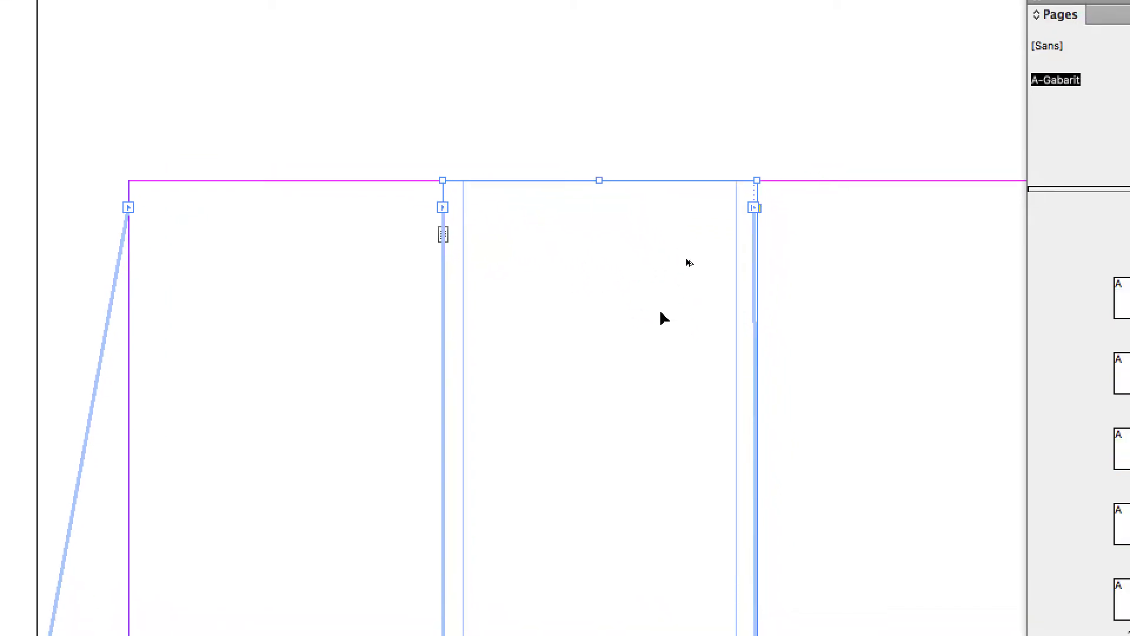
# On the master's left page, move the middle text frame flush between the two outer column frames, aligned to the upper margin
pyautogui.press('super+minus')
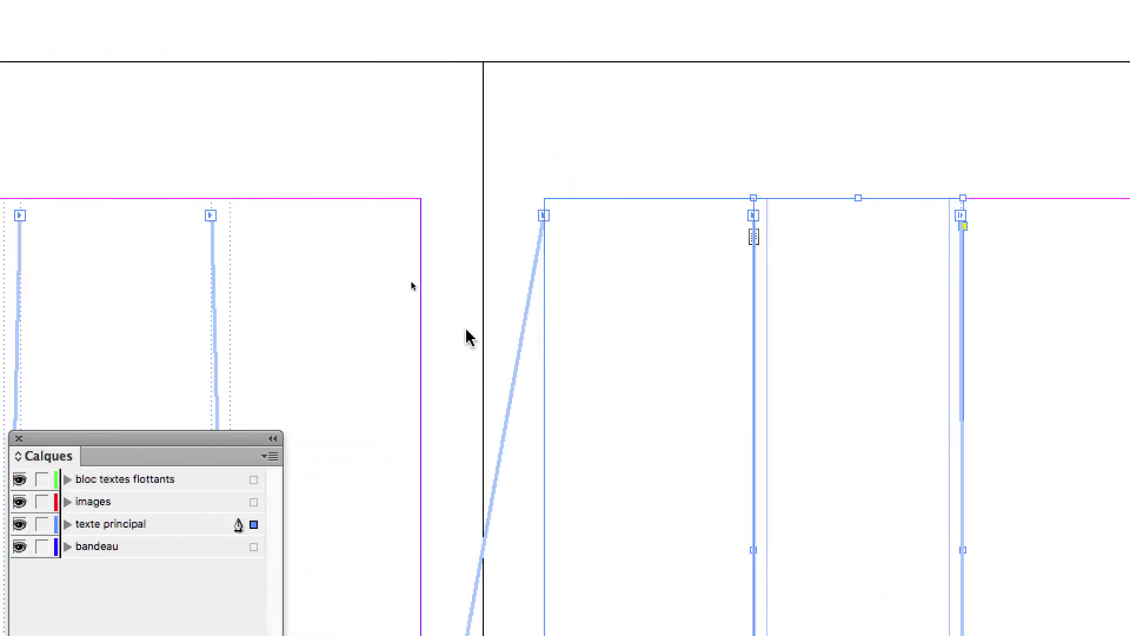
pyautogui.moveTo(312, 309); pyautogui.dragTo(508, 194)
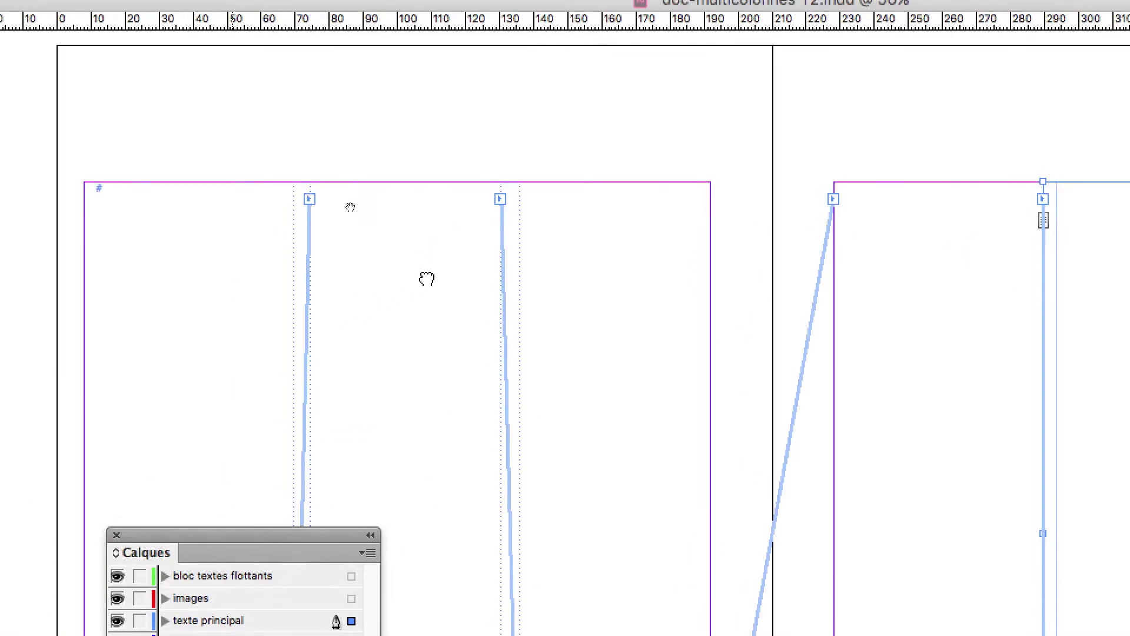
pyautogui.click(412, 277)
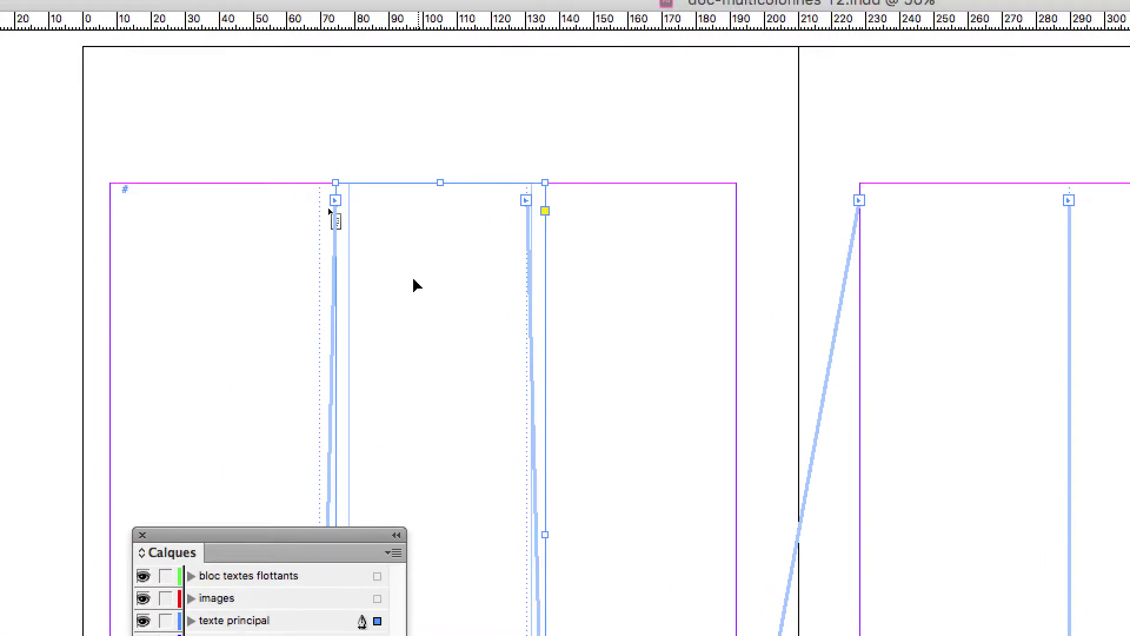
pyautogui.moveTo(423, 281); pyautogui.dragTo(509, 239)
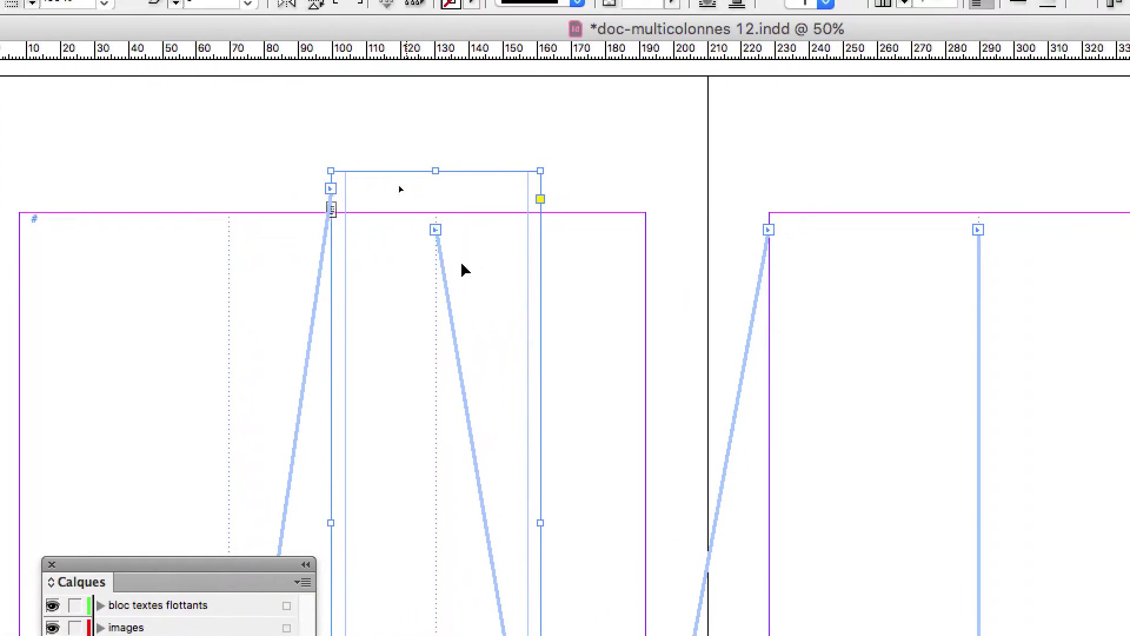
pyautogui.moveTo(467, 270); pyautogui.dragTo(365, 415)
pyautogui.moveTo(435, 321); pyautogui.dragTo(427, 277)
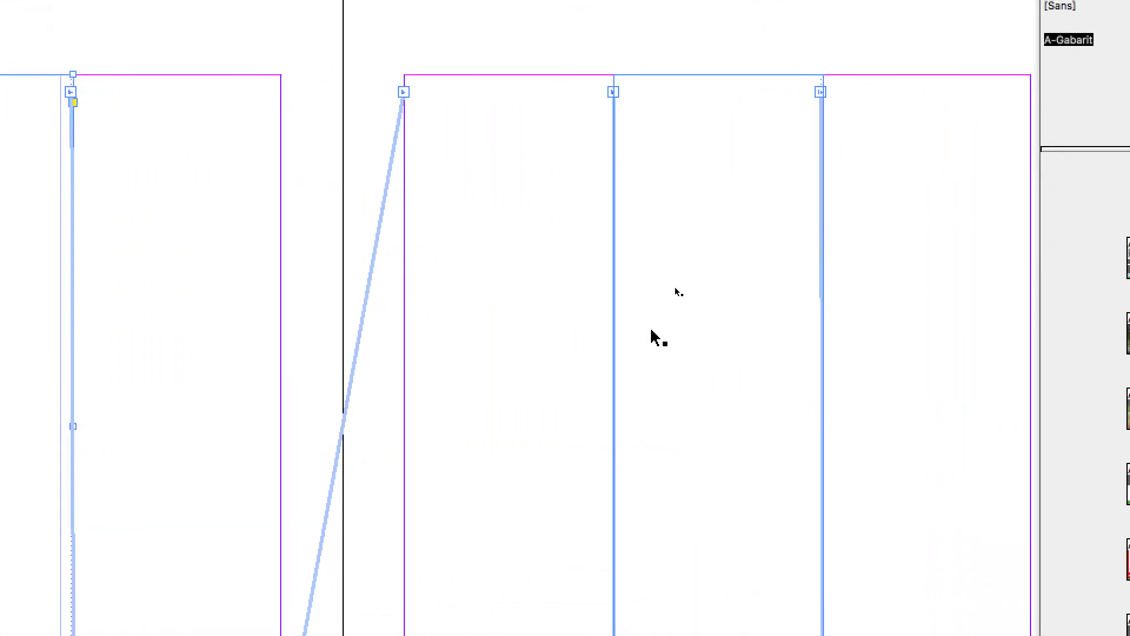
pyautogui.click(15, 301)
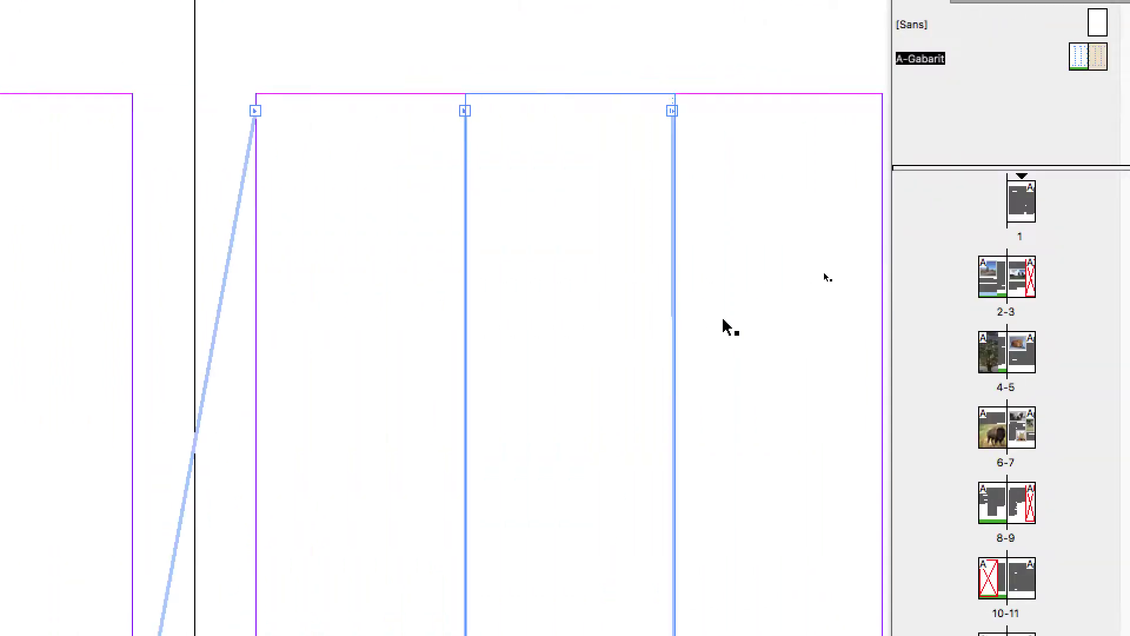
# Review spreads 2-3, 6-7 and 4-5 in Preview mode, and inspect each of page 5's text column frames
pyautogui.doubleClick(1023, 290)
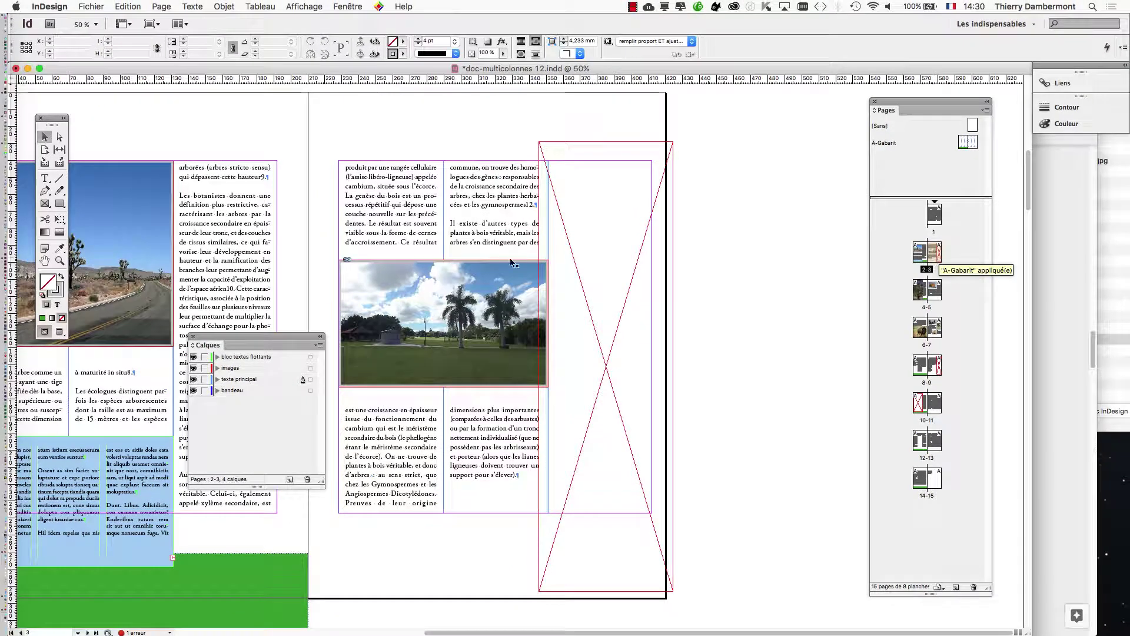
pyautogui.click(59, 331)
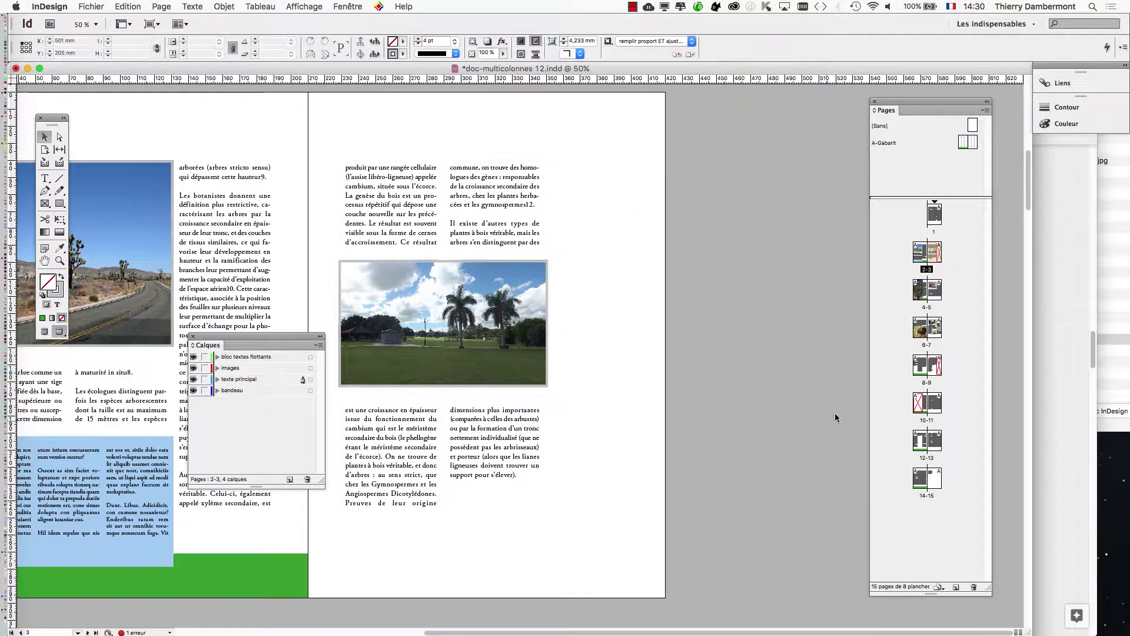
pyautogui.doubleClick(930, 318)
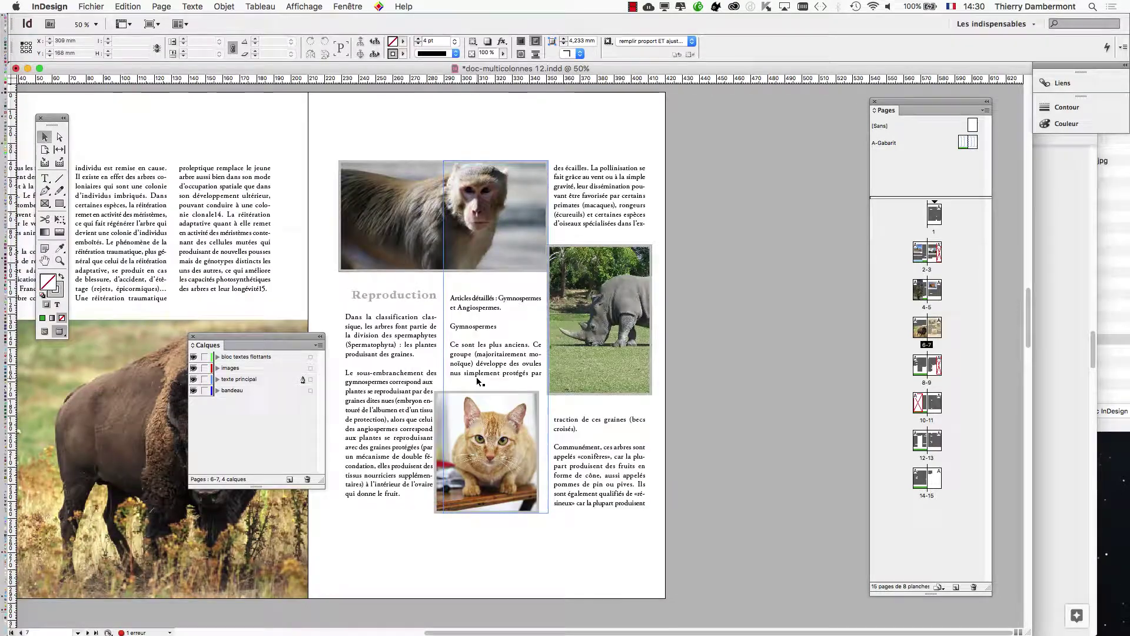
pyautogui.doubleClick(935, 284)
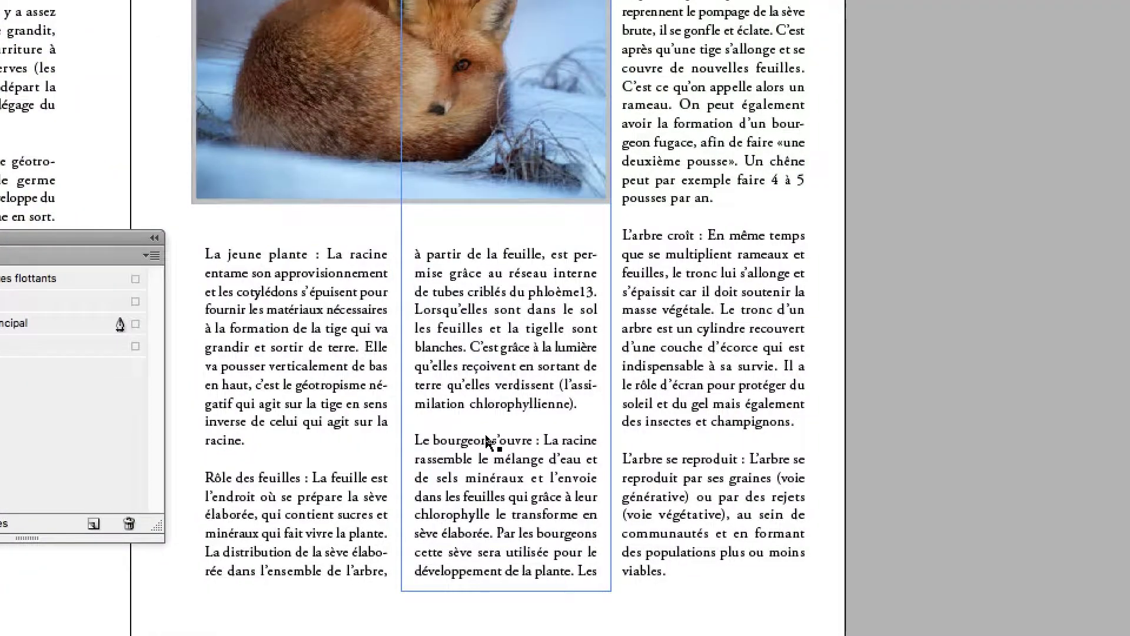
pyautogui.click(486, 440)
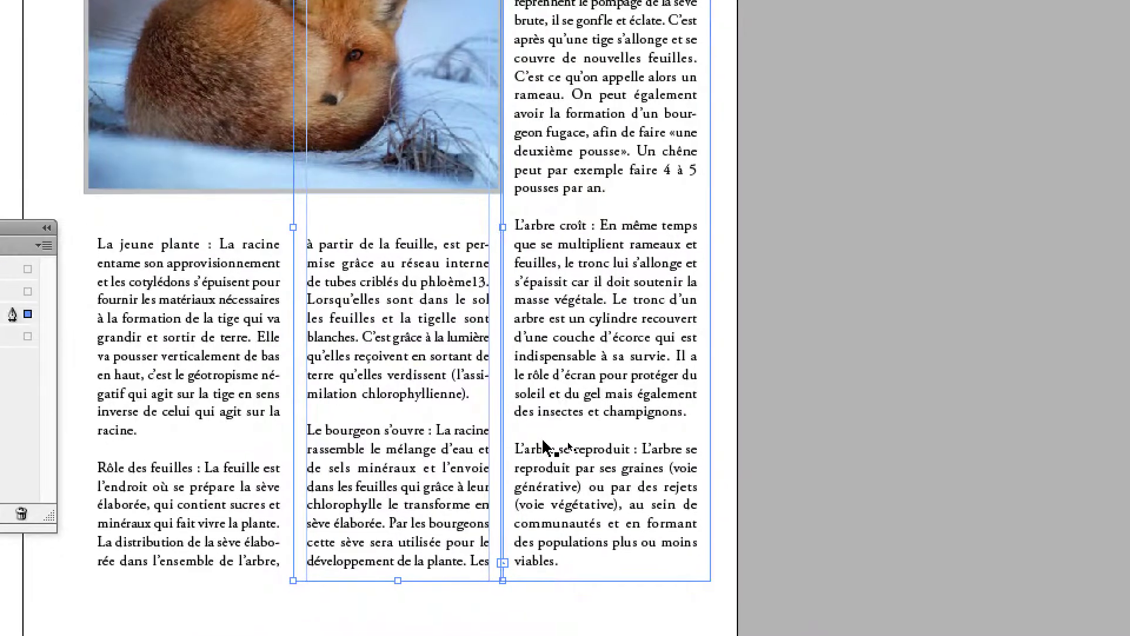
pyautogui.click(650, 455)
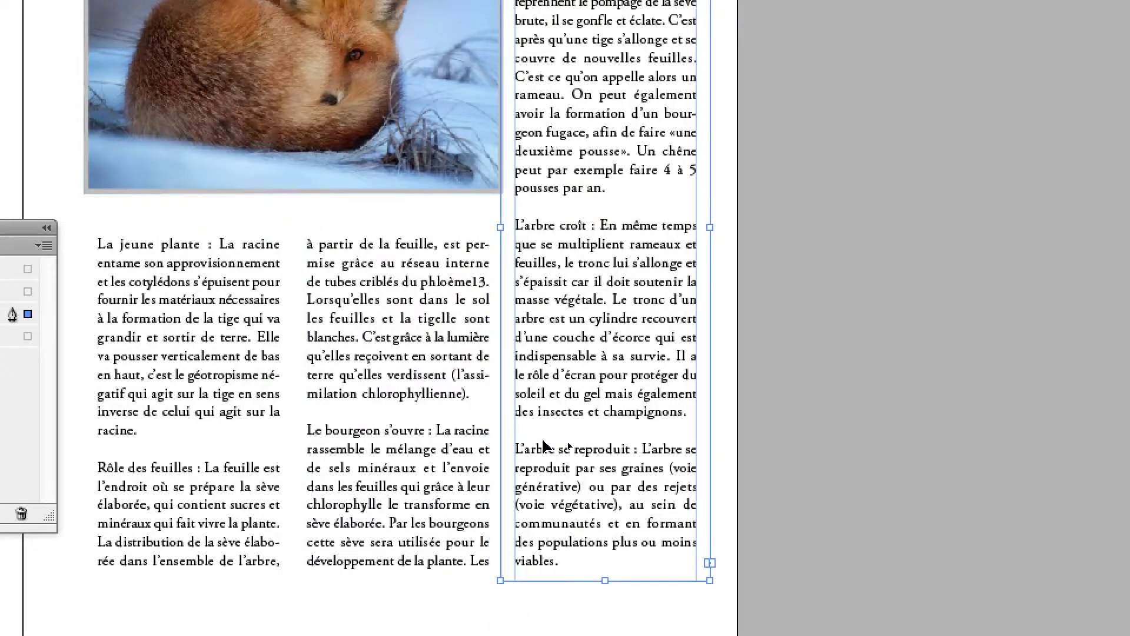
pyautogui.click(151, 447)
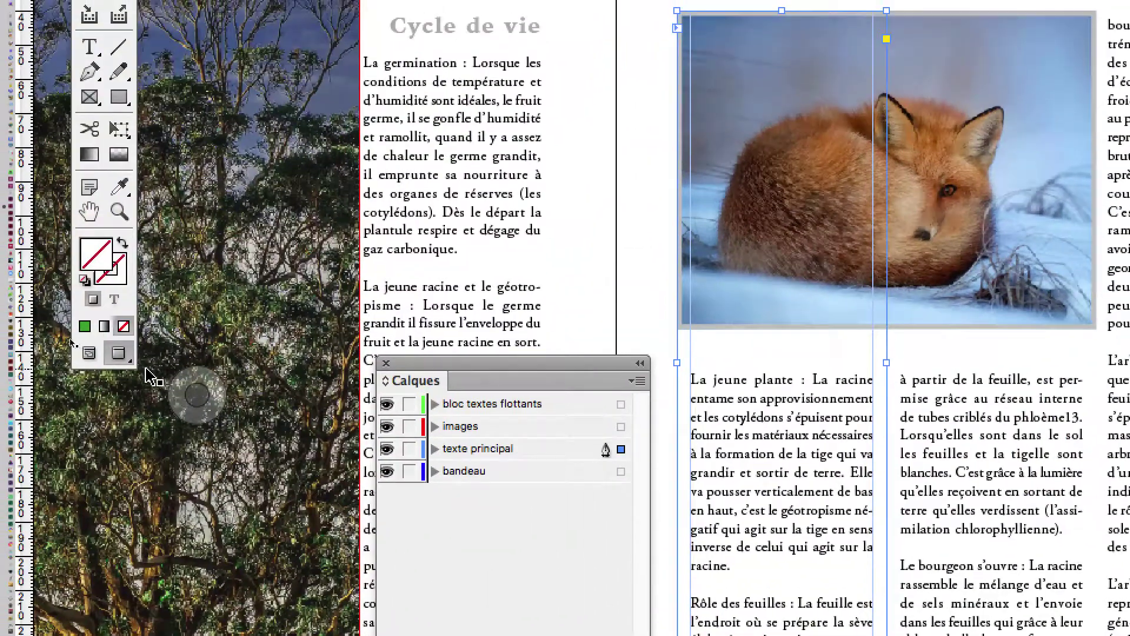
# Return to Normal mode and examine the threaded text frames across both pages of the A-Gabarit master spread
pyautogui.press('w')
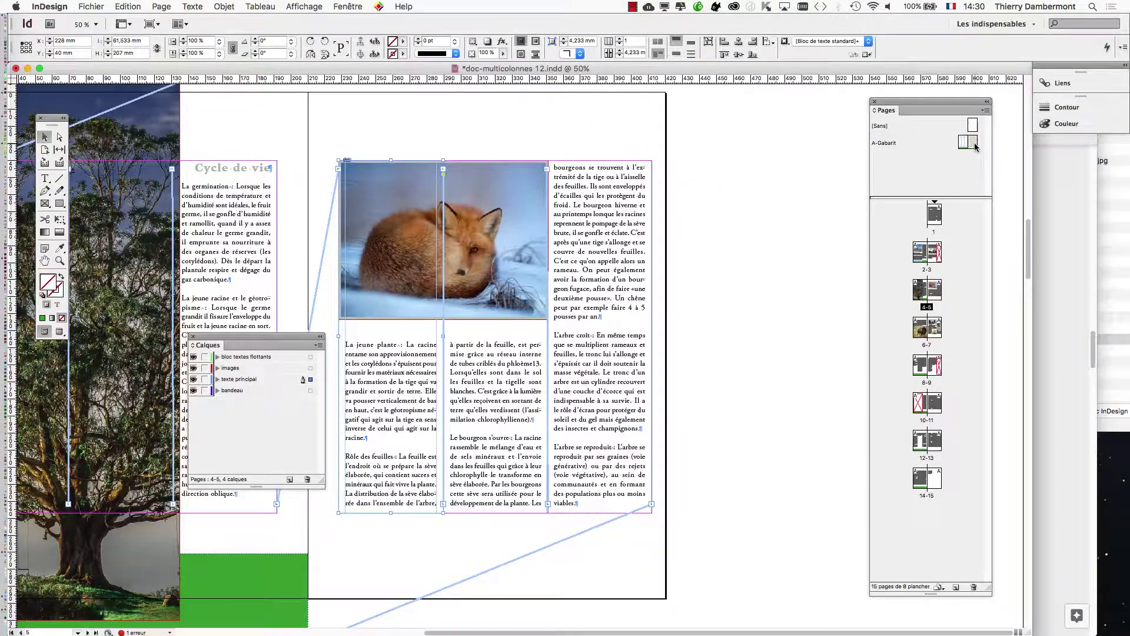
pyautogui.doubleClick(965, 143)
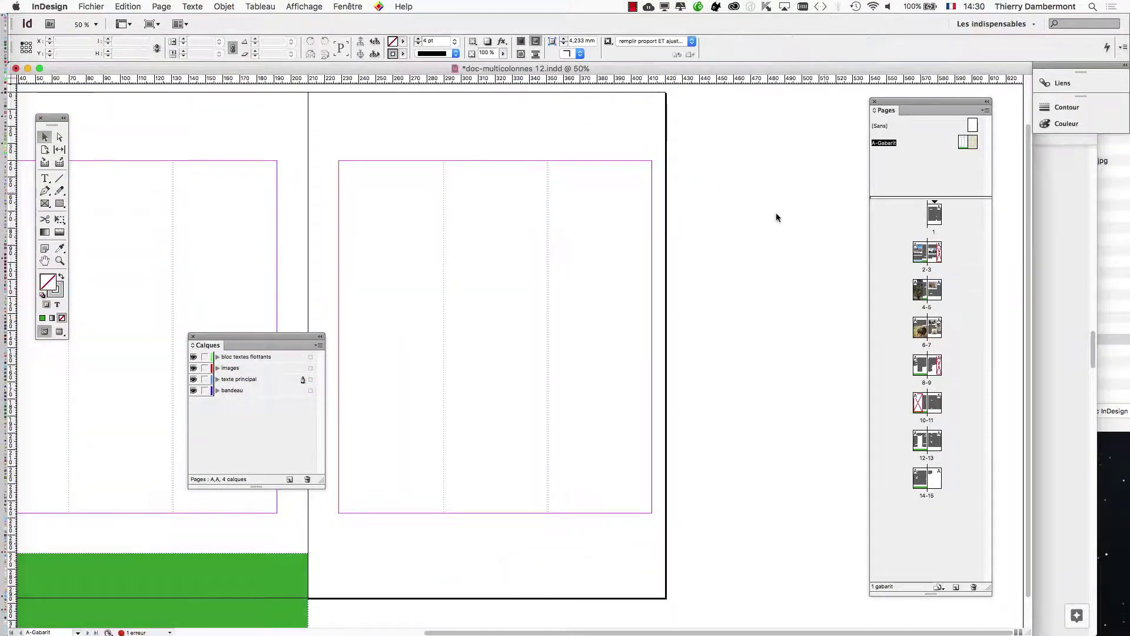
pyautogui.press('super+alt+shift+v')
pyautogui.hscroll(-10, 518, 316)
pyautogui.scroll(-2, 518, 316)
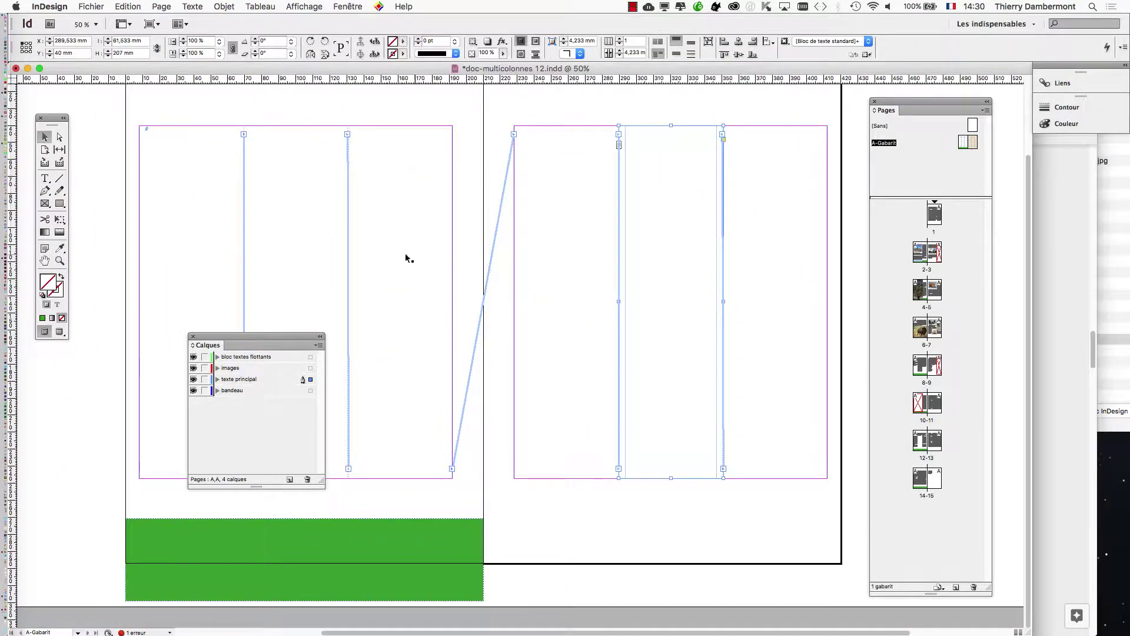
pyautogui.click(709, 530)
# Preview spread 8-9, then inspect the right page's middle text frame on the A-Gabarit master in Normal mode
pyautogui.doubleClick(927, 365)
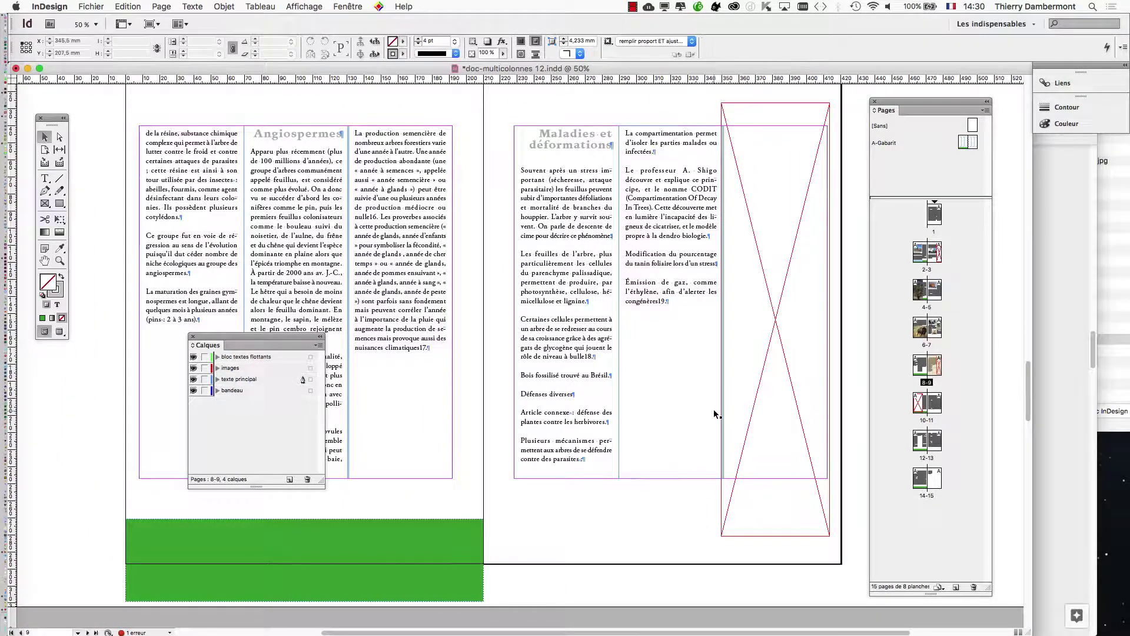
pyautogui.click(59, 331)
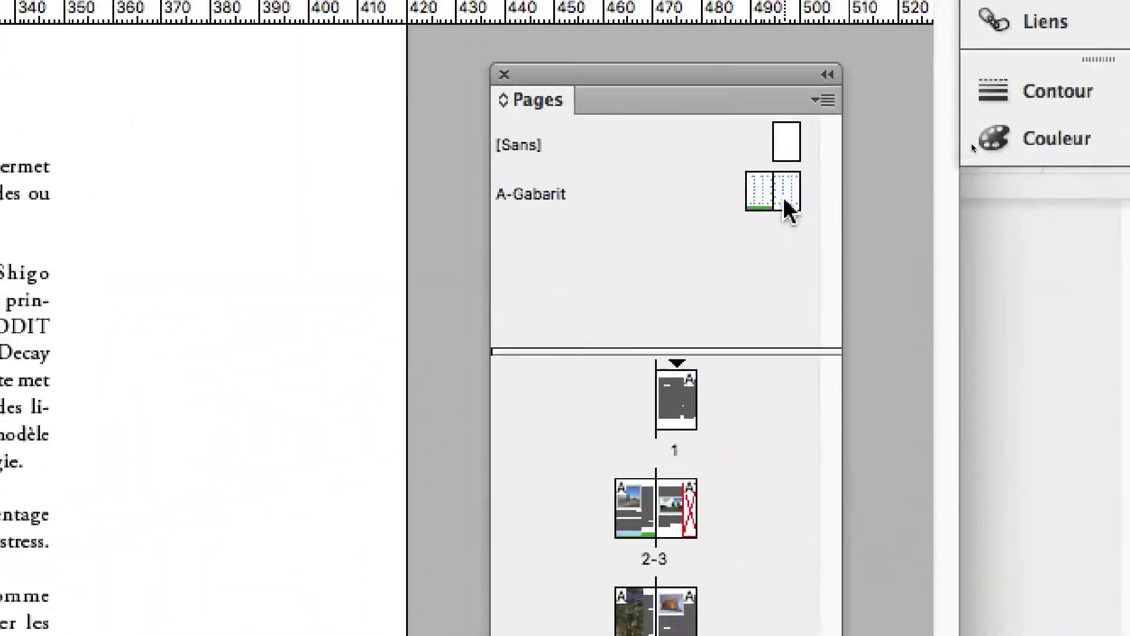
pyautogui.doubleClick(831, 66)
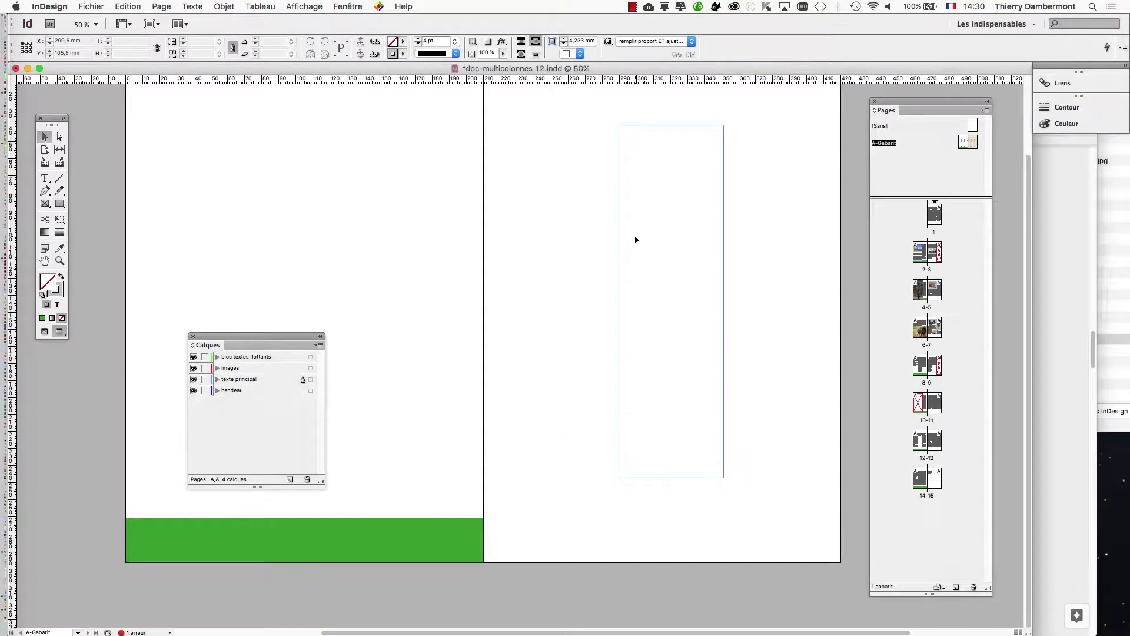
pyautogui.click(635, 237)
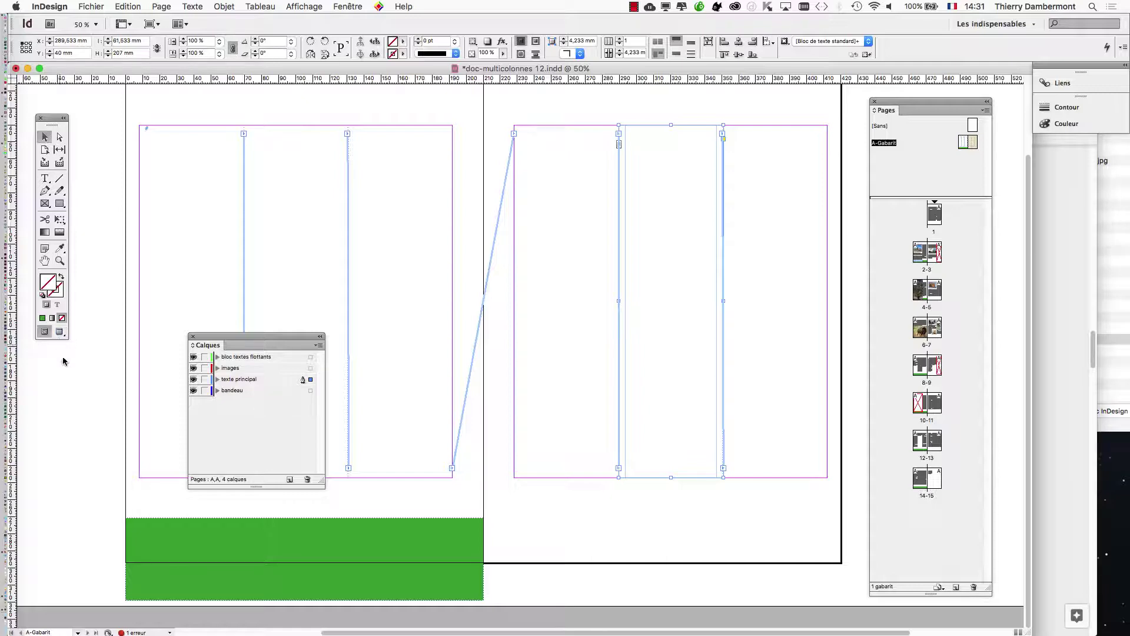
# On spread 4-5, close the layers list and narrow the tree image frame to about 138 mm wide, ending at the text column's edge
pyautogui.doubleClick(940, 303)
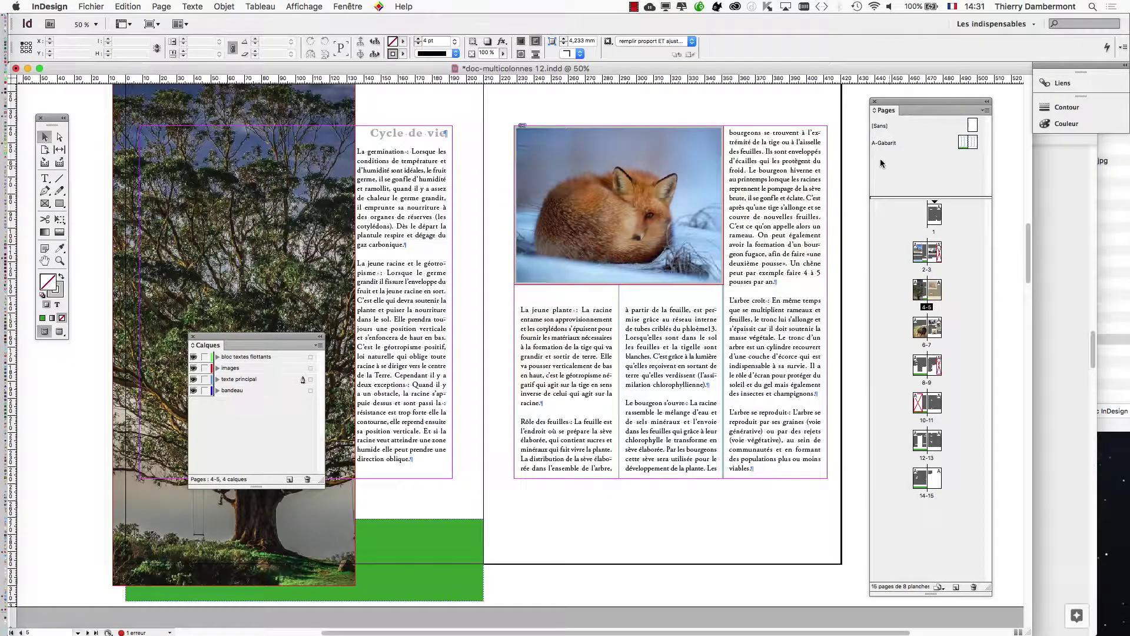
pyautogui.click(193, 337)
pyautogui.moveTo(901, 109); pyautogui.dragTo(927, 106)
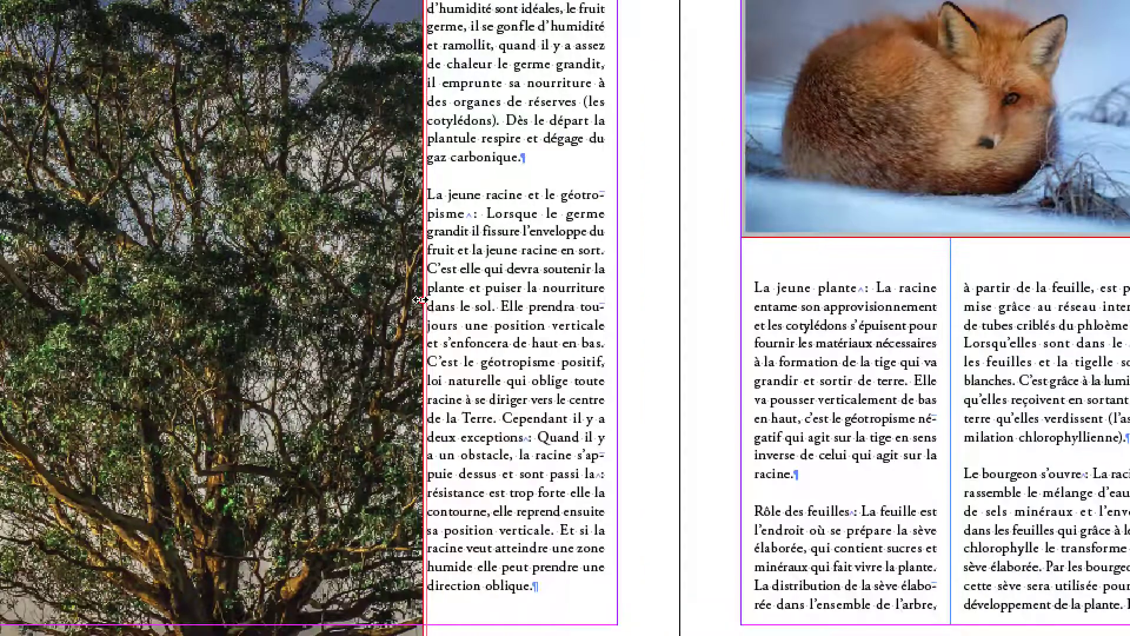
pyautogui.moveTo(420, 301); pyautogui.dragTo(383, 303)
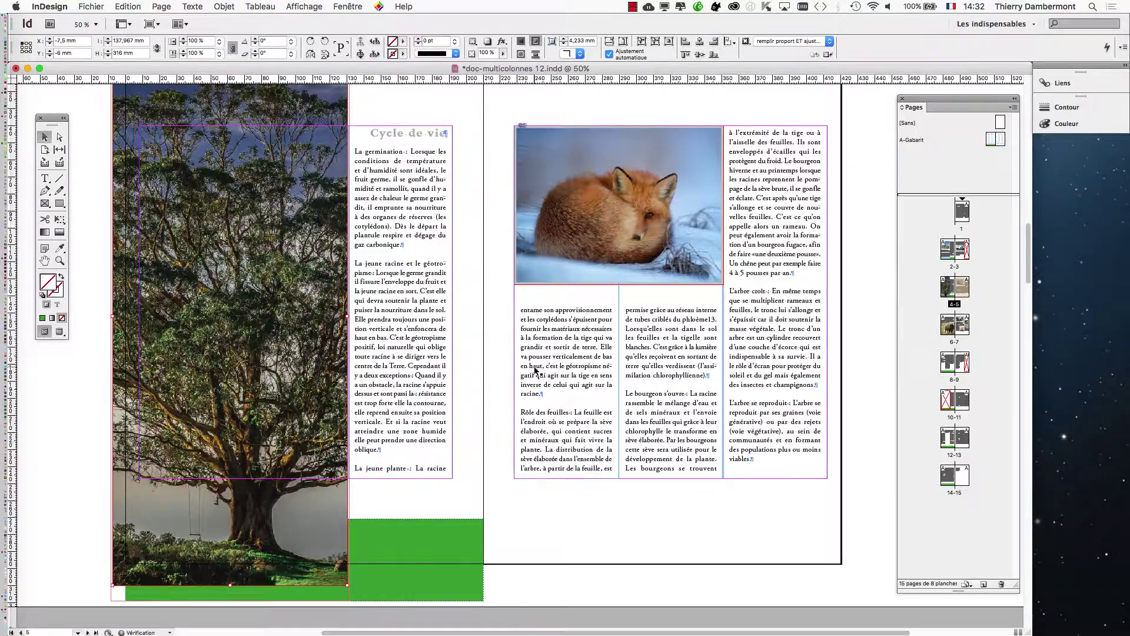
# On page 7, move the cat image into the first text column at Y 175.2 mm and the rhino image down its column to Y 130.95 mm
pyautogui.press('super+minus')
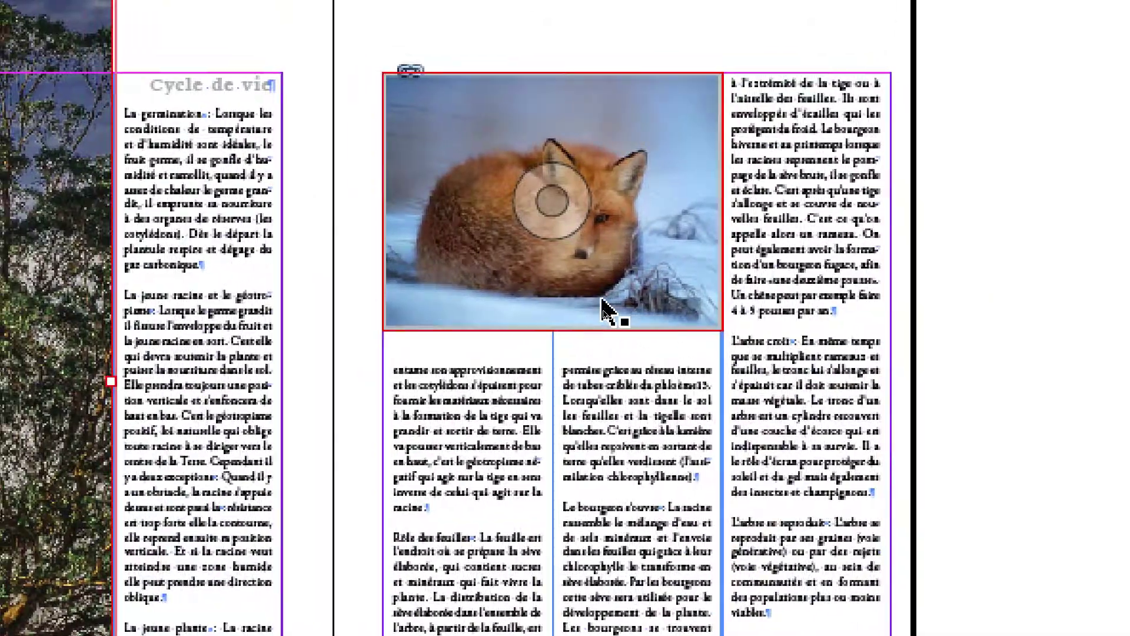
pyautogui.scroll(-5, 681, 380)
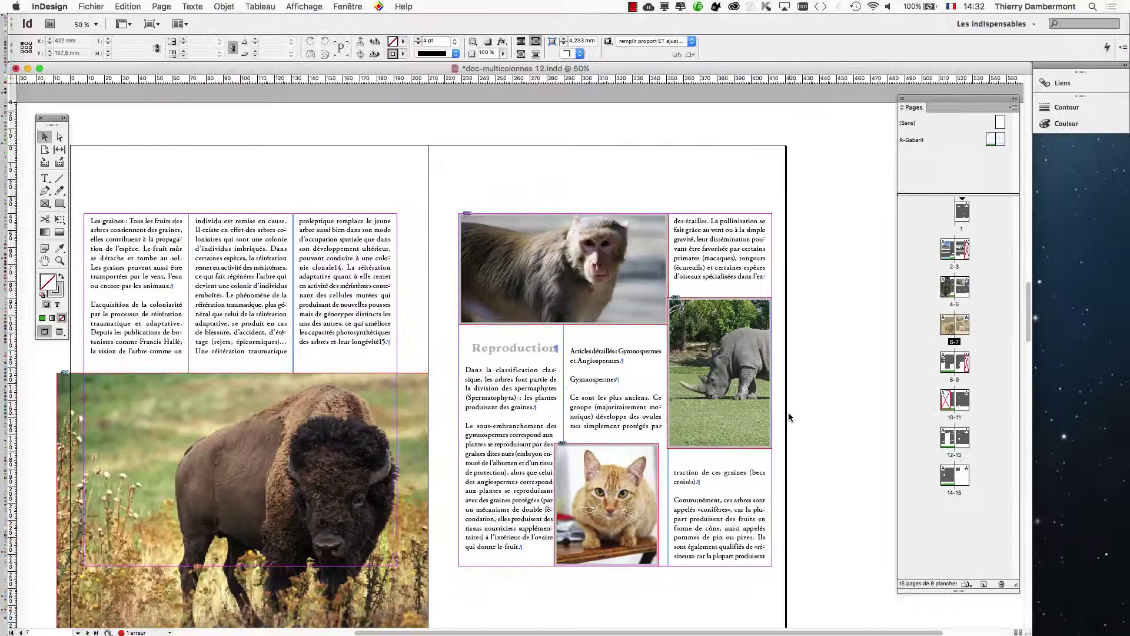
pyautogui.click(409, 532)
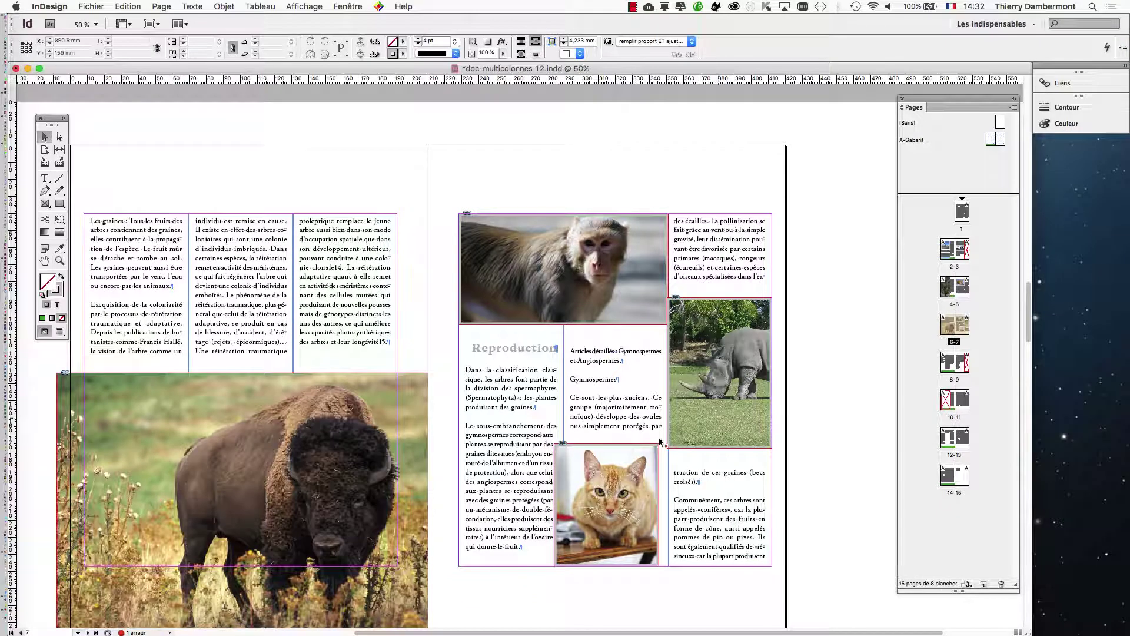
pyautogui.moveTo(617, 466); pyautogui.dragTo(520, 471)
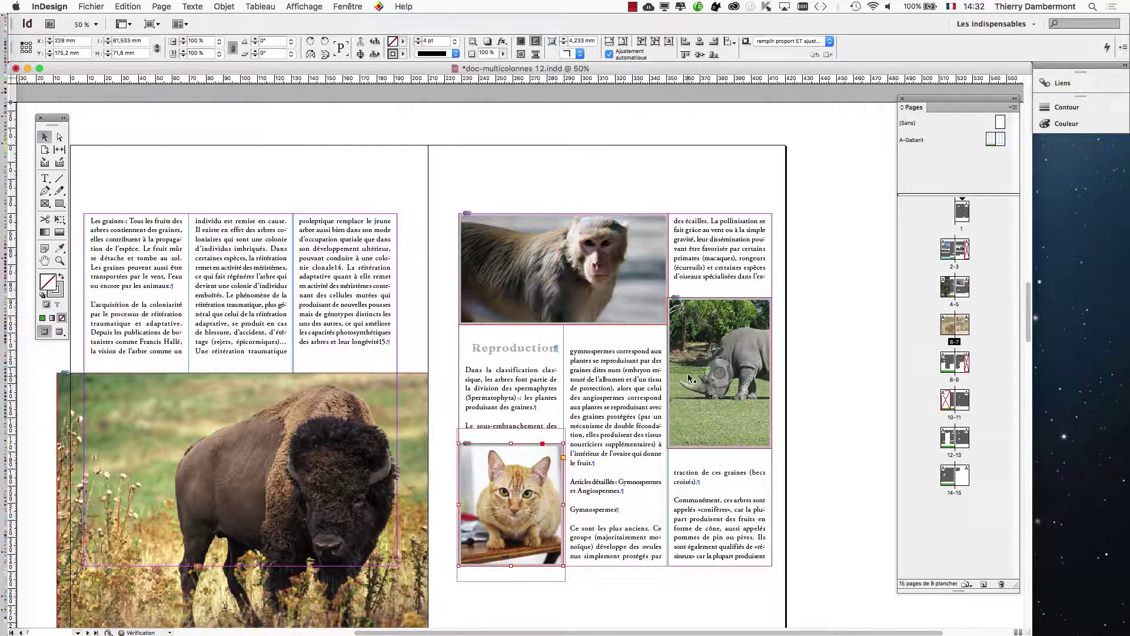
pyautogui.moveTo(685, 349); pyautogui.dragTo(686, 419)
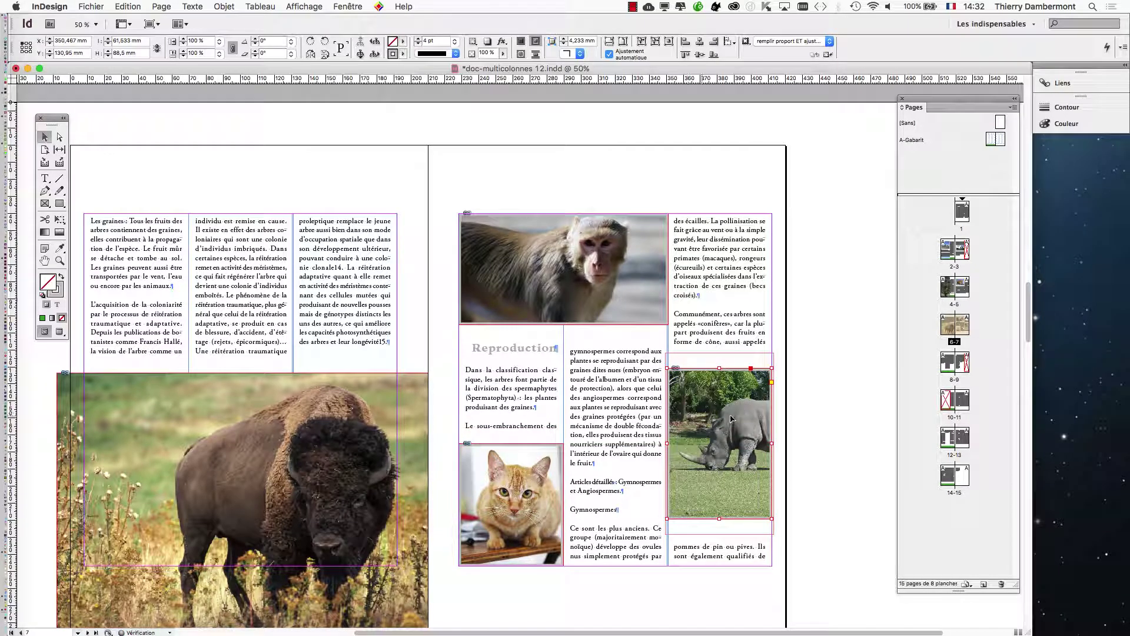
pyautogui.click(817, 435)
# Examine the bison image on page 6 and the column and image layout from page 1 through spread 12-13
pyautogui.click(297, 436)
pyautogui.moveTo(297, 435); pyautogui.dragTo(451, 302)
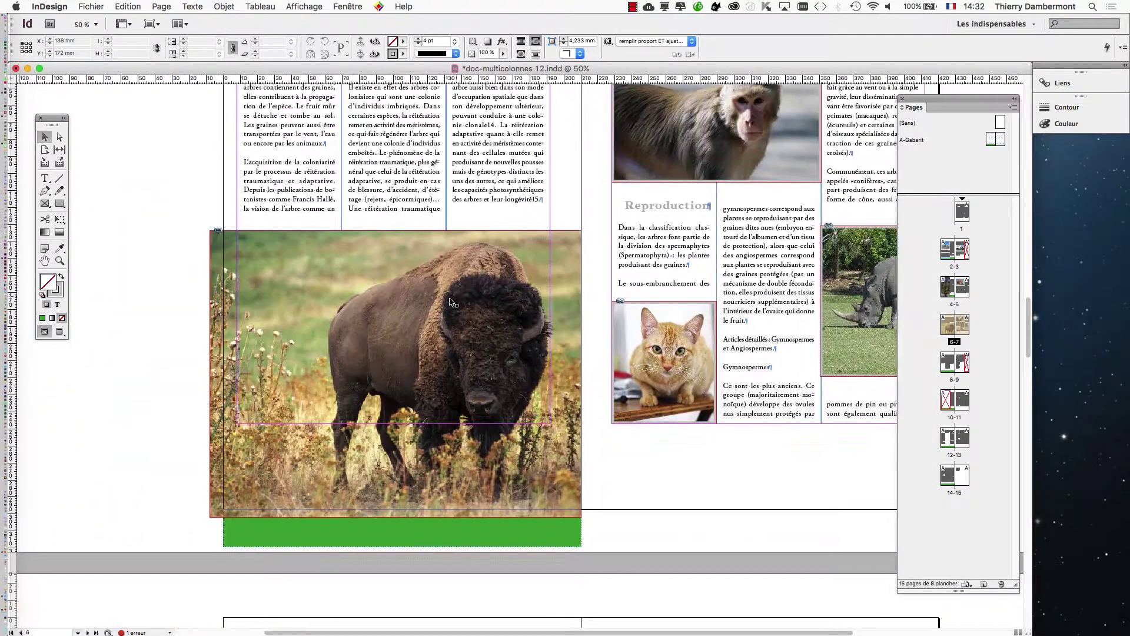
pyautogui.press('super+minus')
pyautogui.scroll(10, 578, 278)
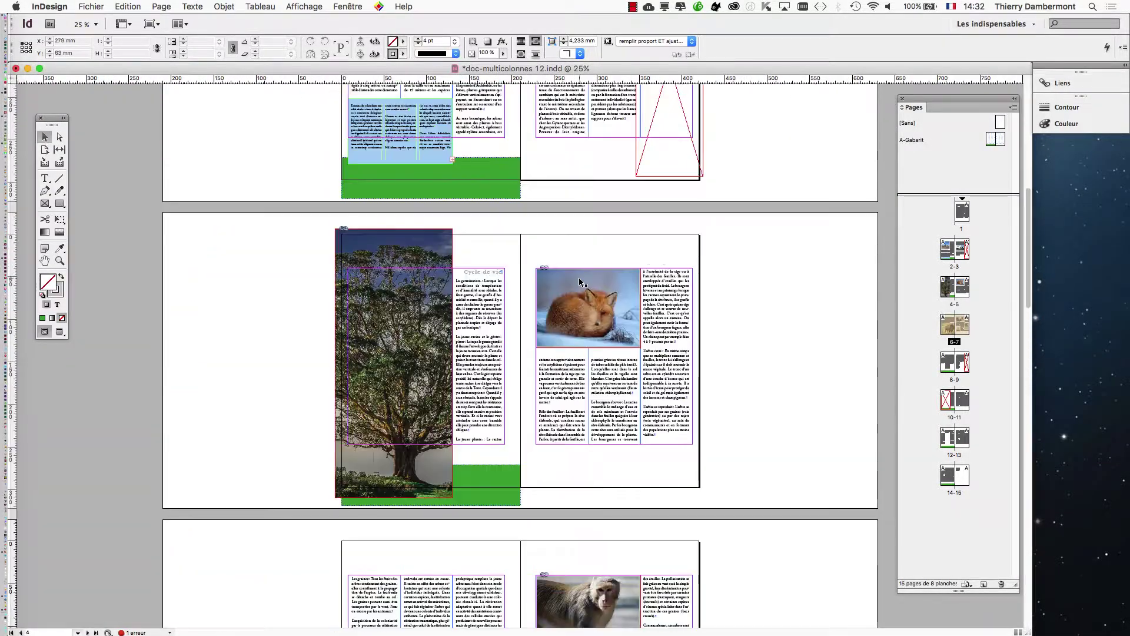
pyautogui.scroll(5, 580, 282)
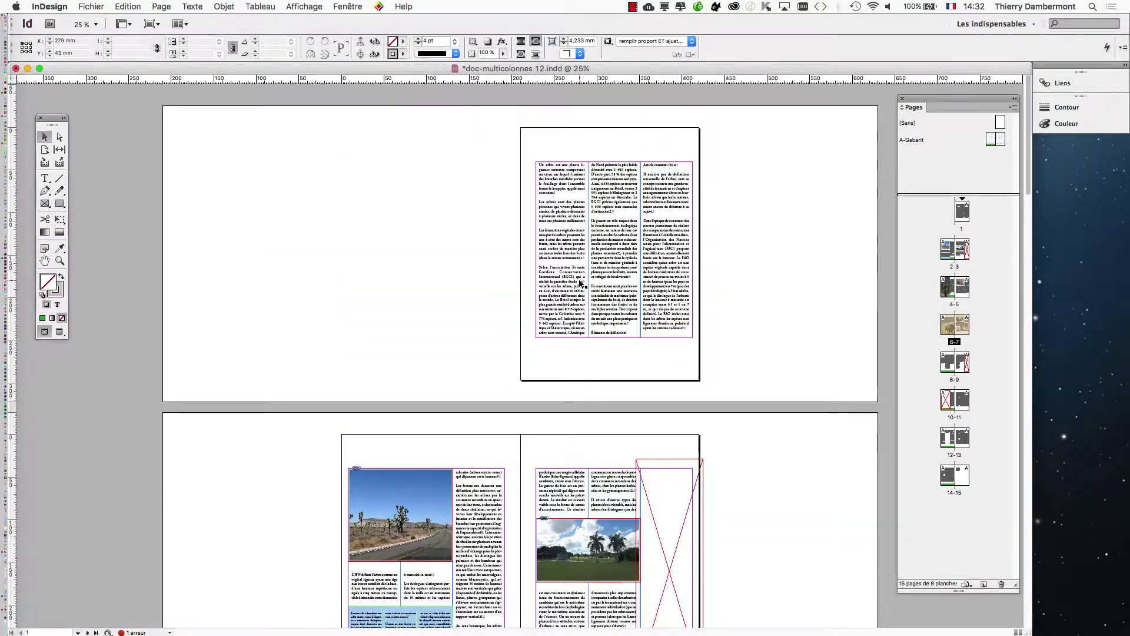
pyautogui.scroll(-14, 580, 283)
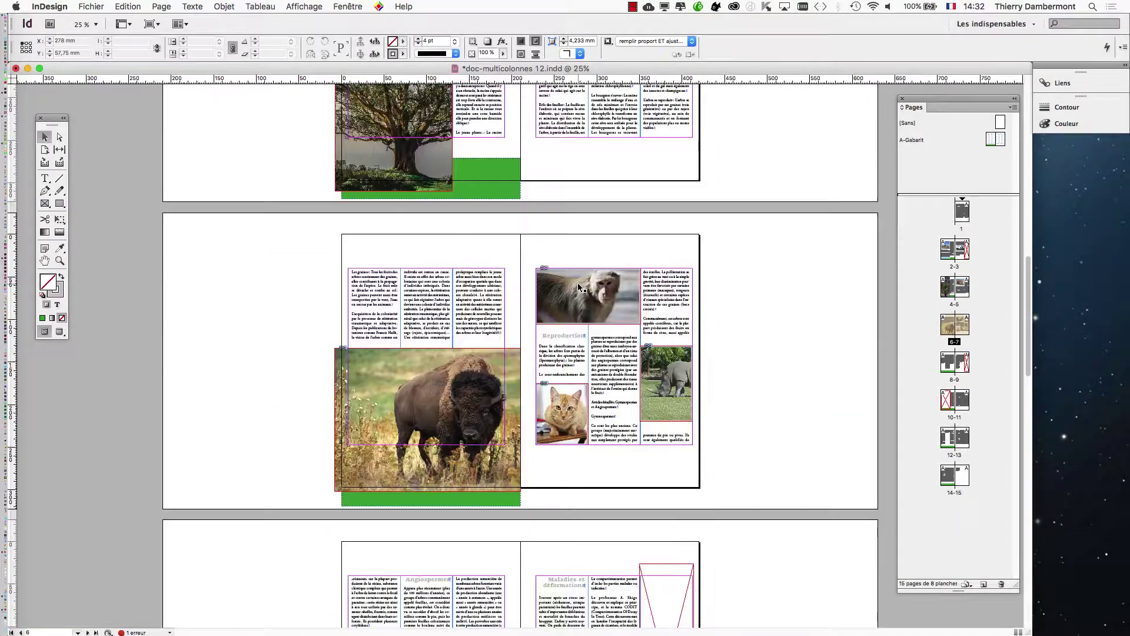
pyautogui.scroll(-15, 578, 288)
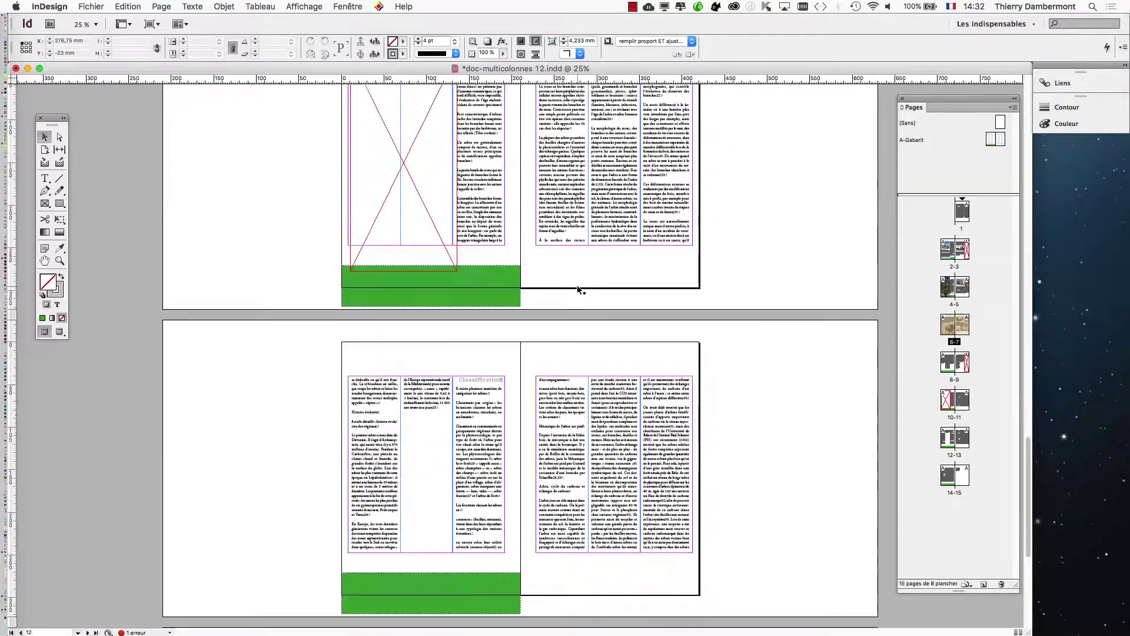
pyautogui.scroll(20, 577, 285)
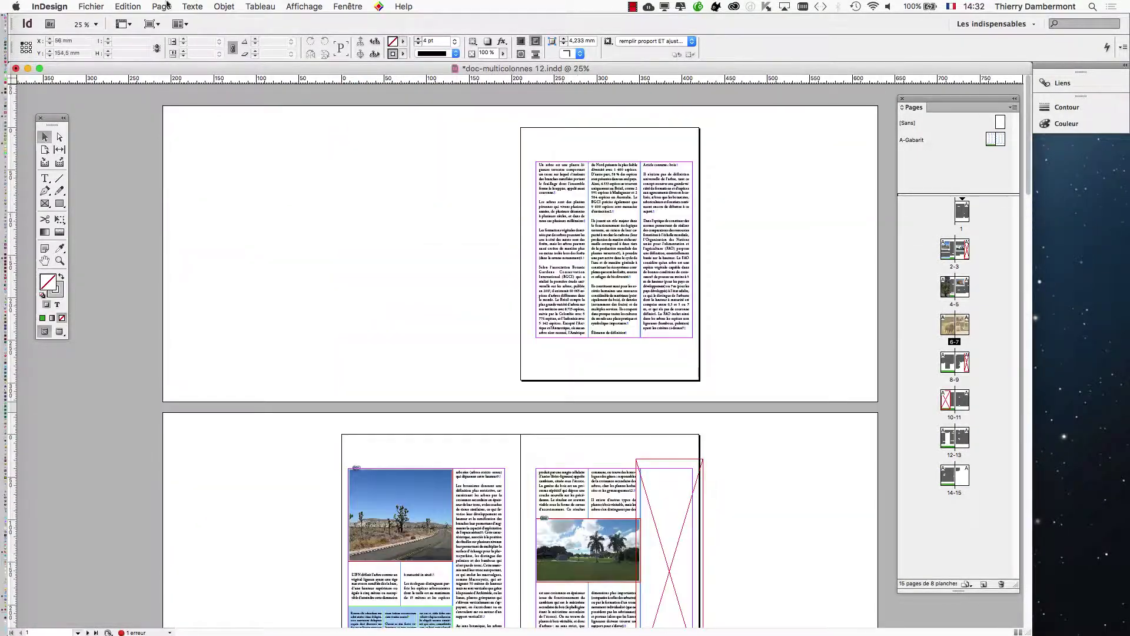
# Save the document under the new name doc-multicolonnes 13.indd in the doc InDesign SESSION 2 folder
pyautogui.click(90, 6)
pyautogui.click(154, 118)
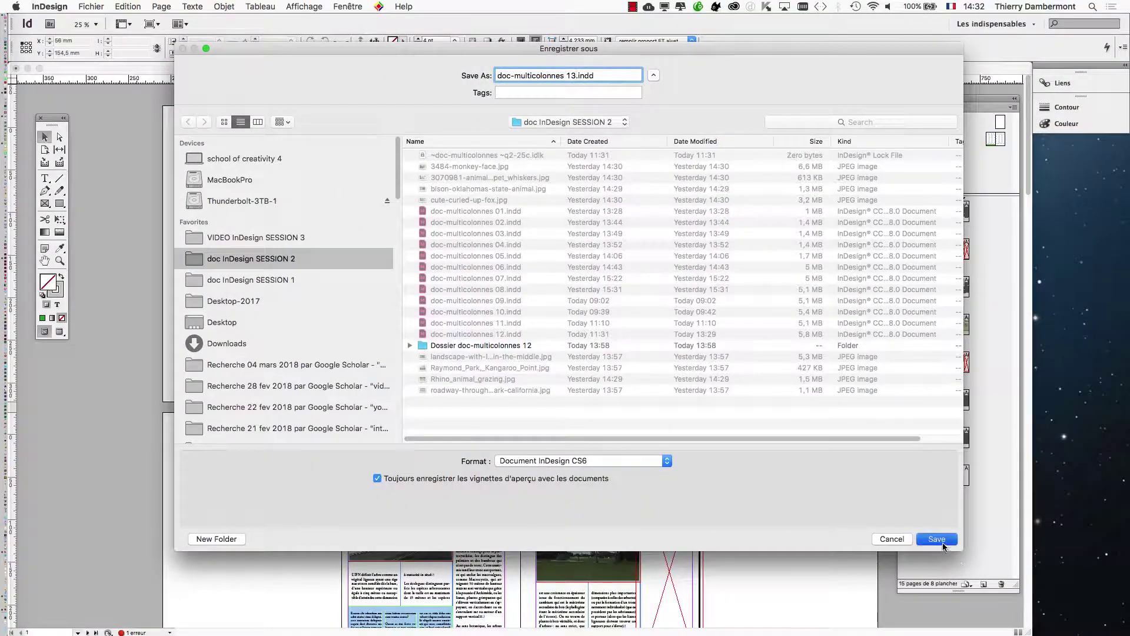
pyautogui.click(942, 542)
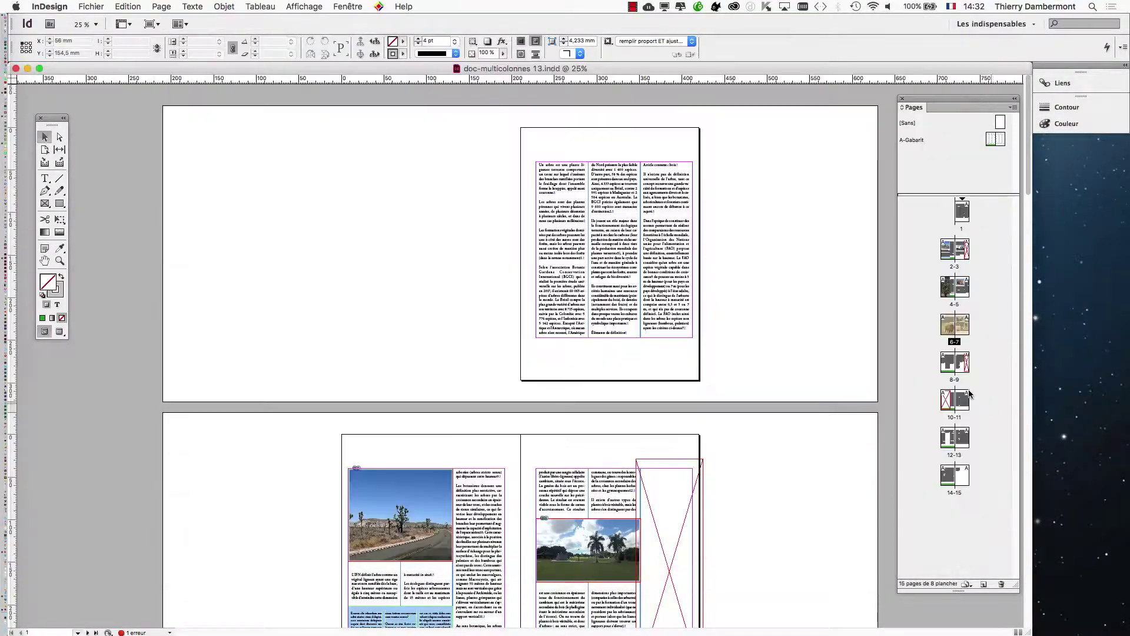